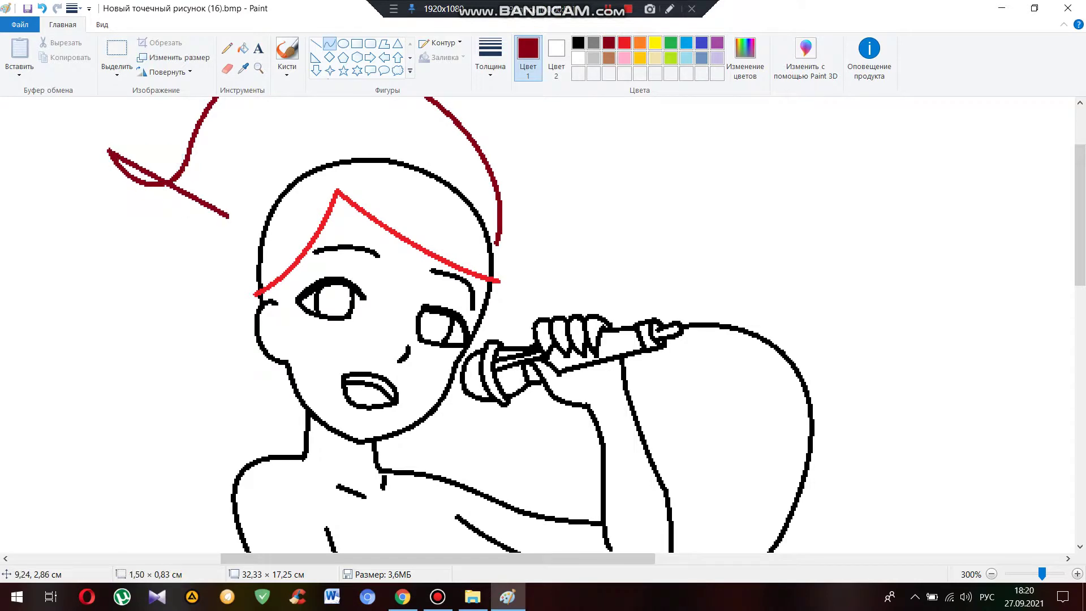
- Draw dark red curves for the hat's left side edge and the fold line above it
drag(246, 254, 240, 220)
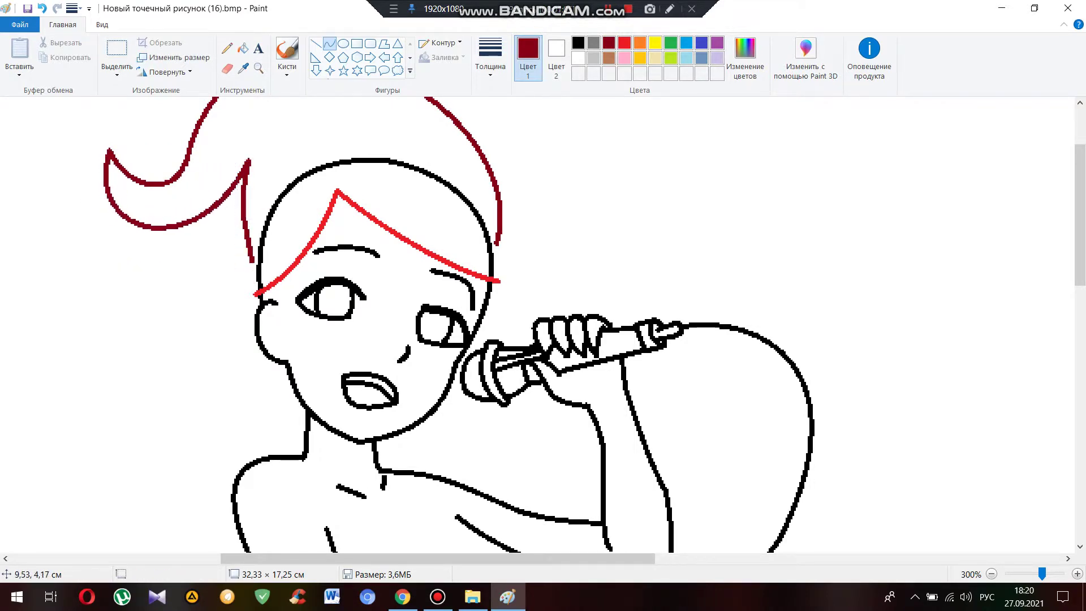
scroll(537, 325, up, 3)
scroll(537, 326, down, 3)
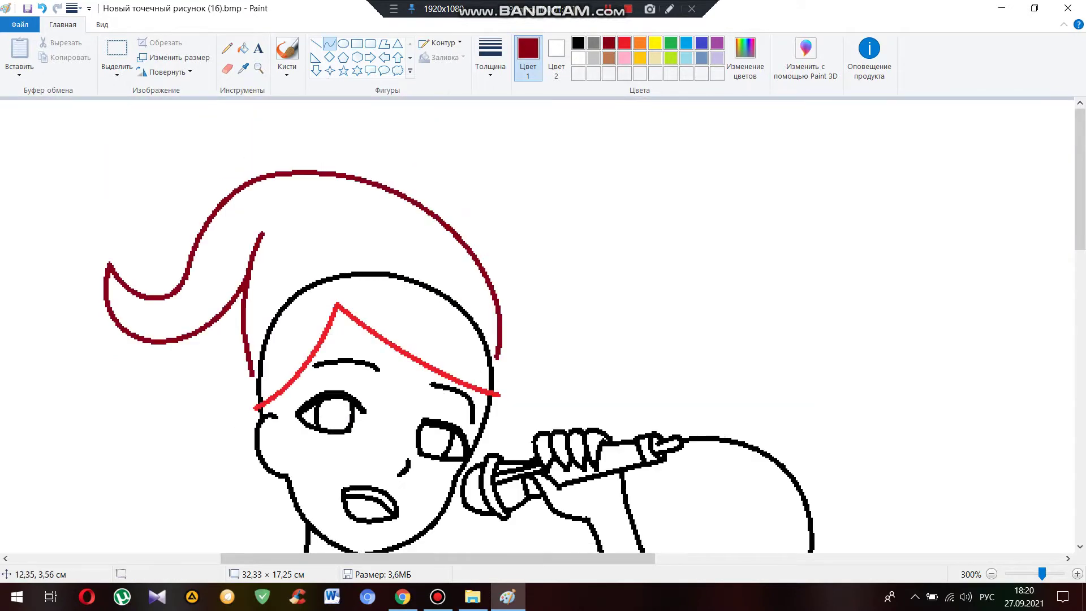
- Outline a fluffy scalloped fur trim in yellow along the brim of the hat with the Pencil
click(227, 48)
click(489, 57)
click(655, 42)
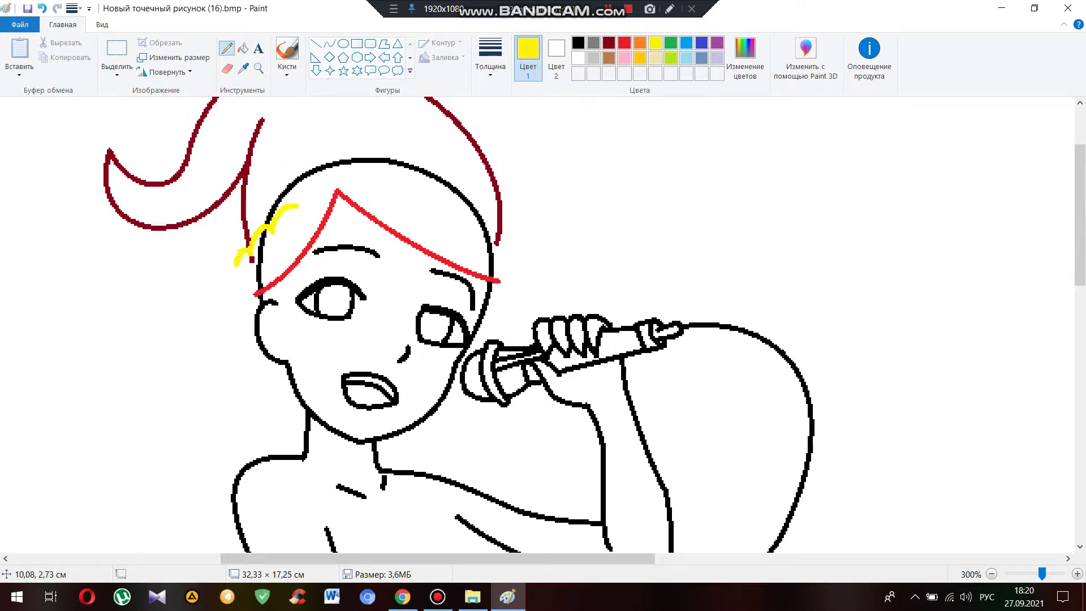
drag(438, 190, 464, 231)
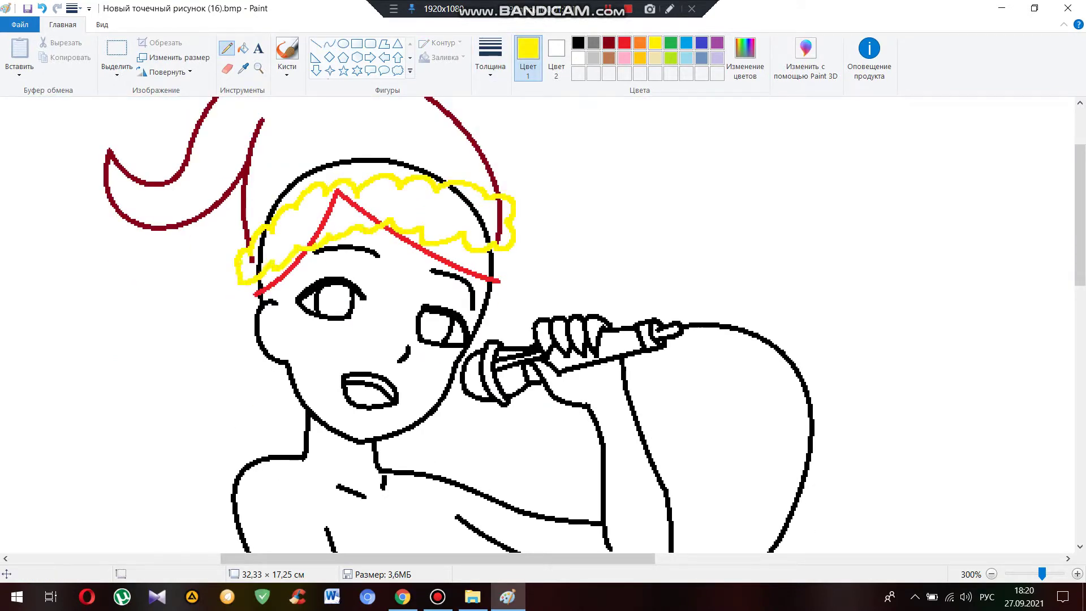
- Fill the head, hair and hat lines inside the yellow hat trim with white
click(243, 48)
right_click(362, 209)
right_click(262, 249)
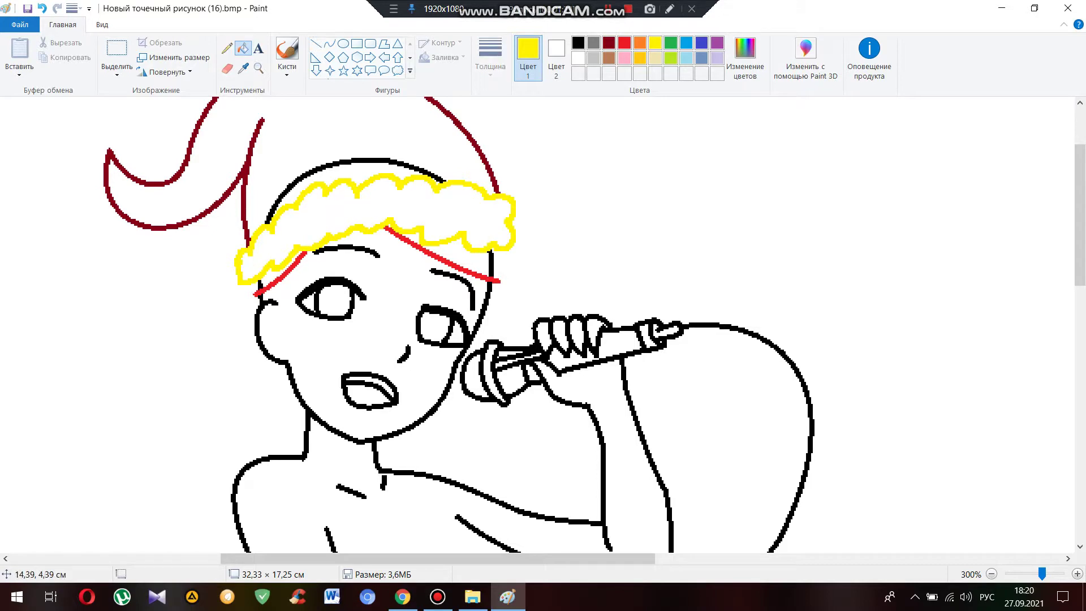
- Draw a black hair curve from the hat trim down to the microphone and remove the head outline beside it
click(578, 42)
click(329, 43)
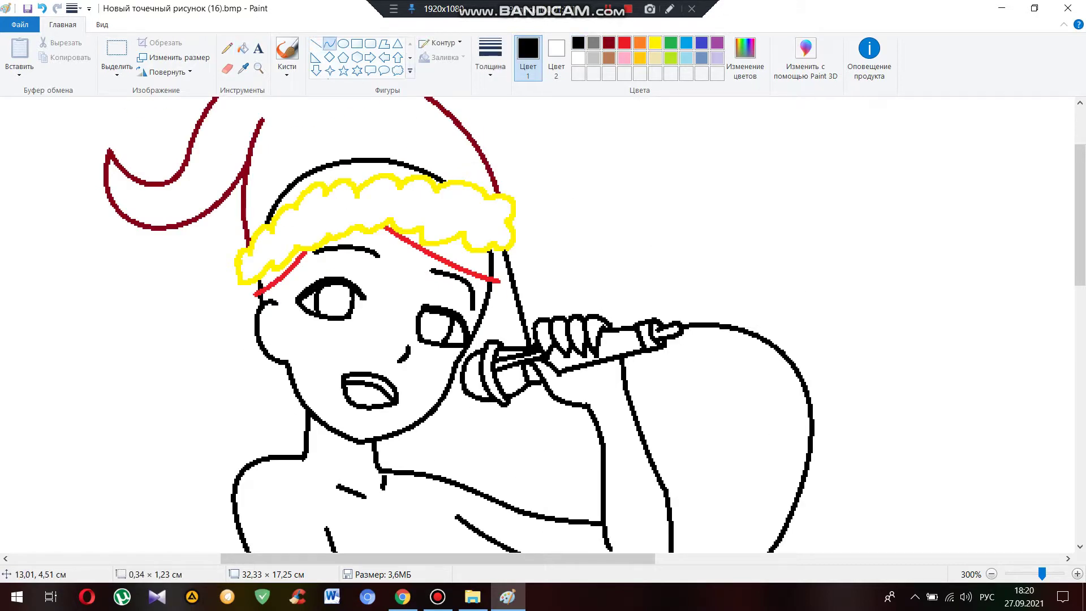
click(243, 48)
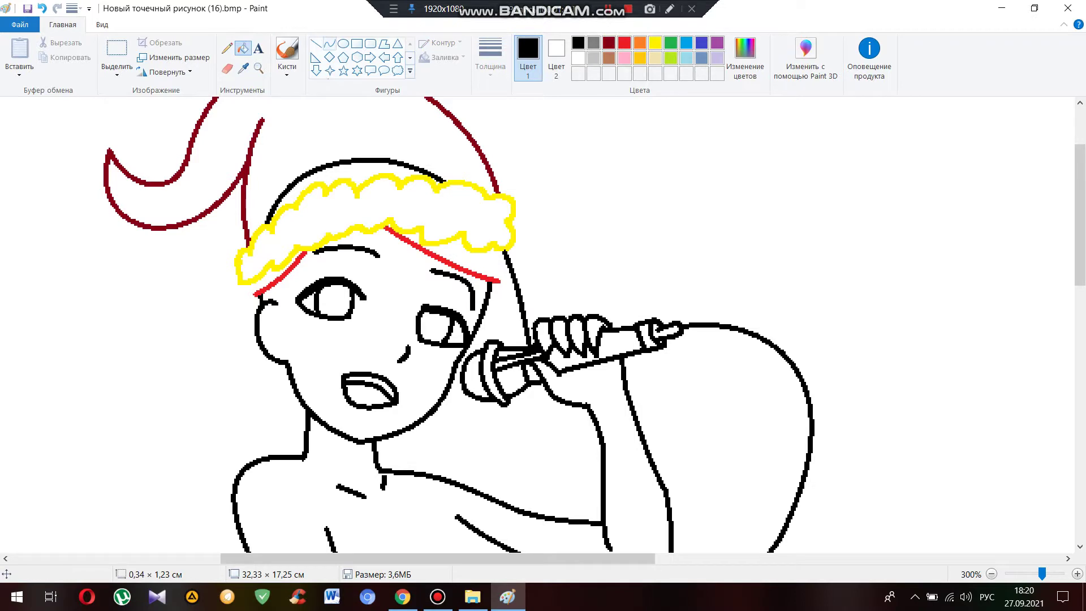
- Draw the outer edge of the long hair left of the body in black curves, from the hat trim down to the hip
click(329, 43)
scroll(416, 324, down, 4)
scroll(416, 325, up, 4)
scroll(416, 325, down, 4)
drag(243, 99, 189, 552)
drag(217, 255, 144, 266)
scroll(416, 325, up, 2)
scroll(416, 324, down, 10)
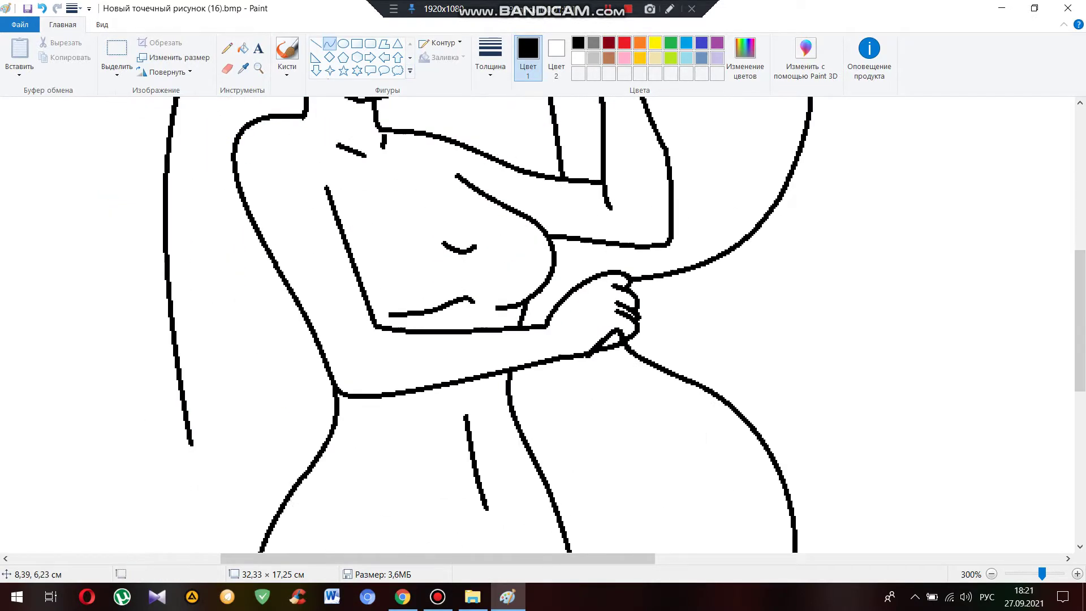
drag(191, 216, 227, 320)
drag(209, 267, 199, 267)
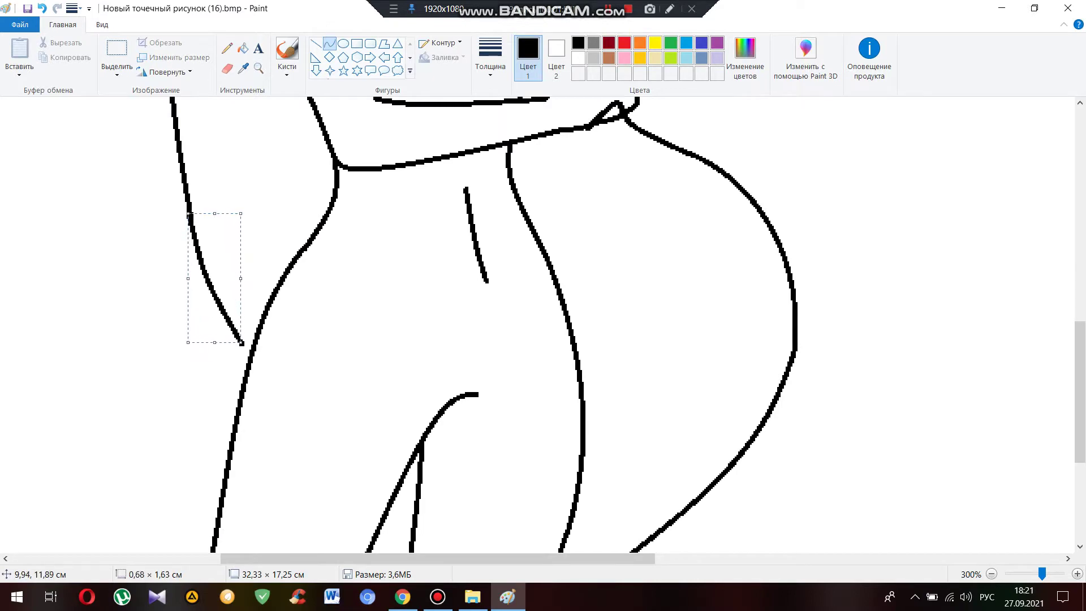
- Draw the inner edge of the left hair strand as a black curve running parallel to the outer edge
scroll(289, 326, up, 8)
scroll(288, 326, down, 6)
scroll(169, 210, up, 6)
drag(211, 153, 175, 339)
- Draw the jagged tips of the left hair strand at the hip and a short hair curve above the lower hand
click(242, 48)
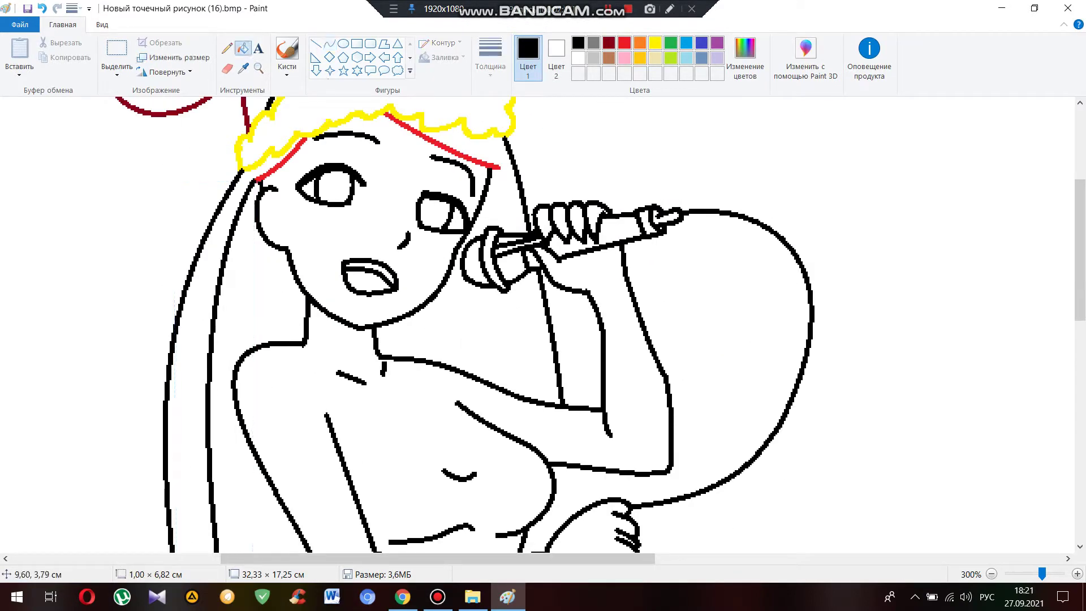
scroll(537, 325, down, 10)
click(328, 43)
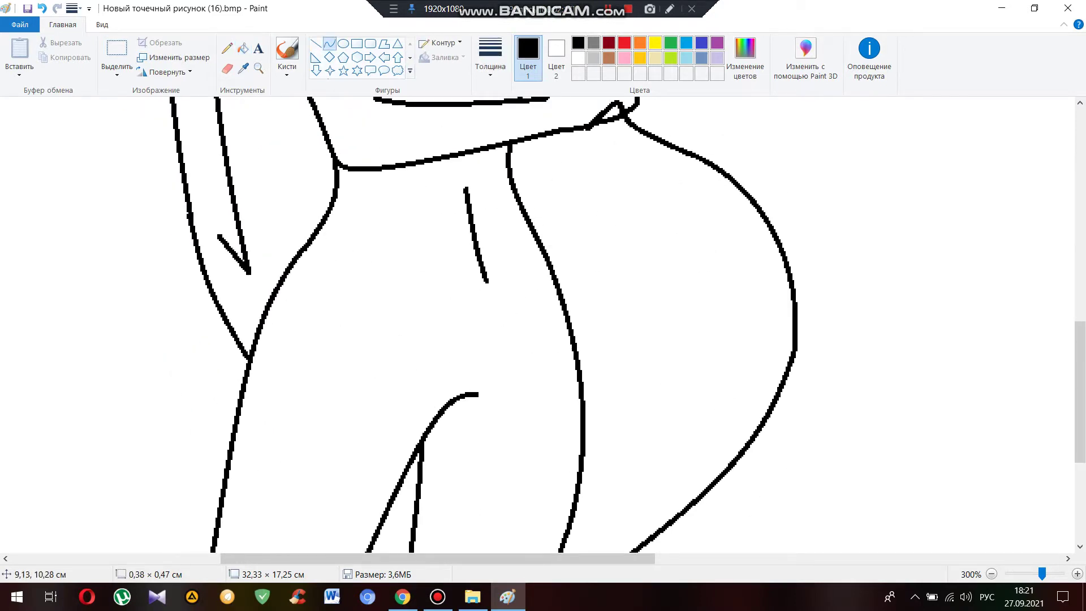
scroll(537, 325, down, 5)
scroll(537, 325, up, 9)
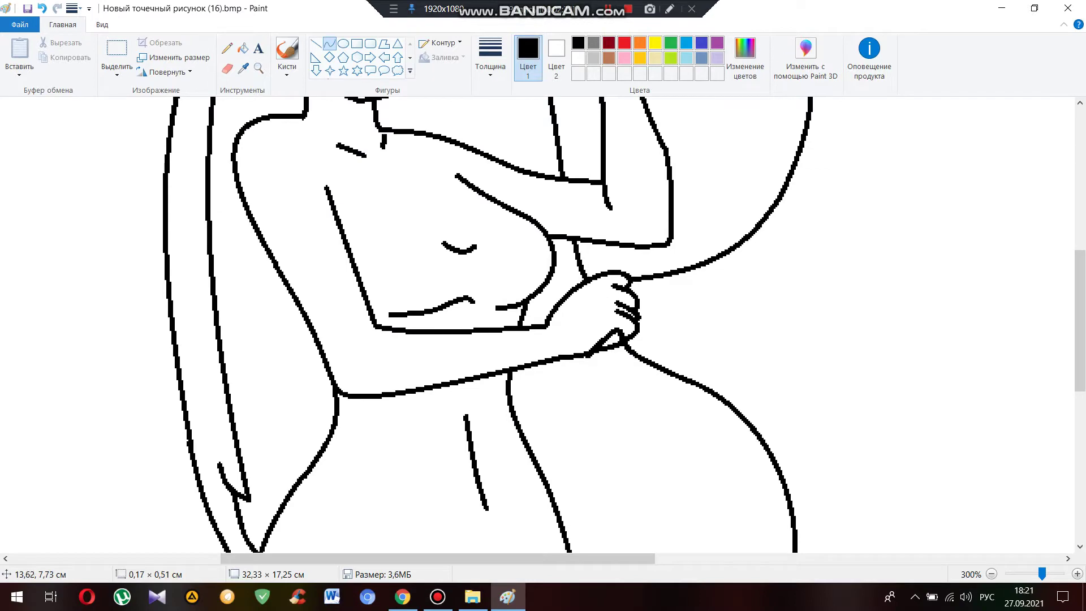
- Draw the upper pointed locks of the hair right of the hip with black curves, starting at the lower hand
scroll(537, 325, down, 3)
drag(618, 232, 725, 361)
scroll(725, 361, down, 3)
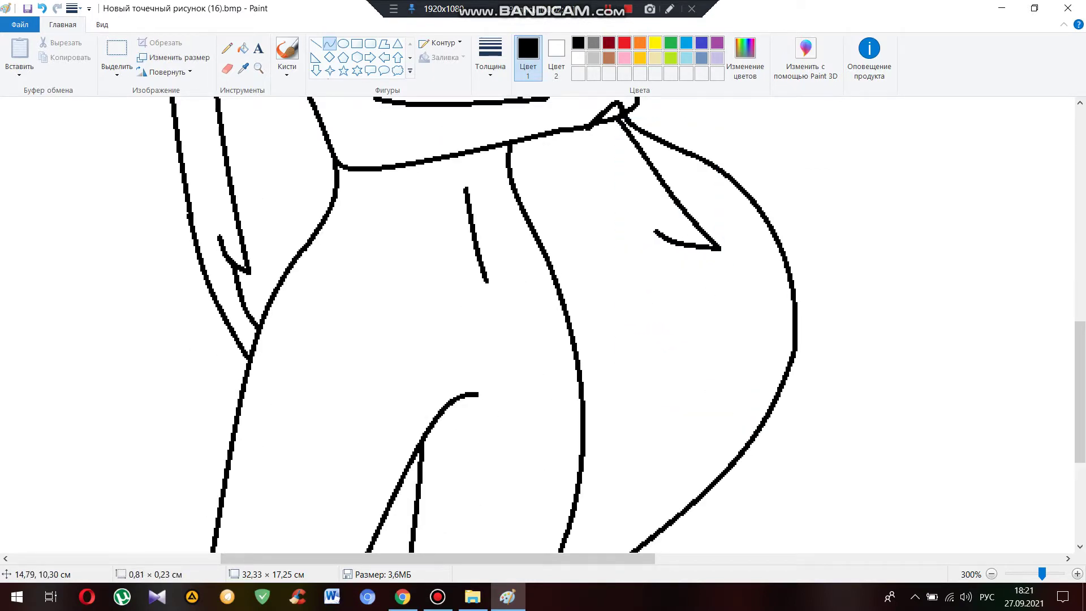
drag(656, 233, 823, 472)
scroll(823, 473, down, 3)
drag(729, 238, 707, 226)
mouse_move(824, 359)
mouse_down()
mouse_move(686, 312)
mouse_move(738, 342)
mouse_up()
- Draw the lowest pointed lock of the right hair and curve its bottom edge back to the leg
drag(688, 312, 762, 544)
drag(718, 424, 699, 419)
scroll(699, 418, down, 3)
drag(763, 432, 566, 309)
drag(656, 407, 645, 415)
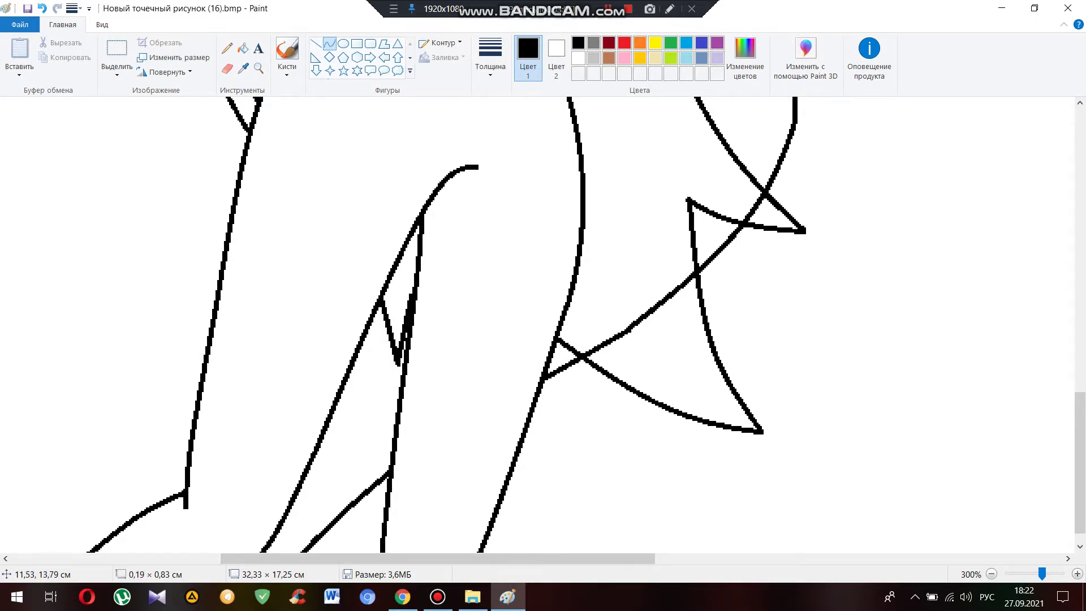
- Recolour the red hairline black and remove the head outline inside the hat
scroll(537, 325, up, 20)
click(243, 49)
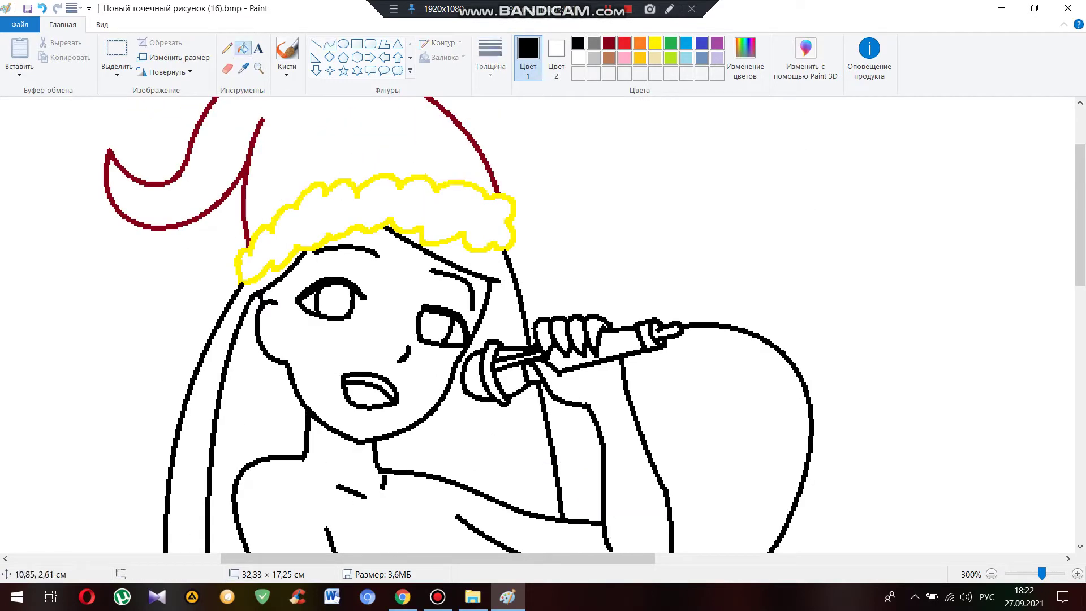
scroll(538, 325, down, 2)
scroll(537, 325, up, 4)
scroll(537, 325, up, 1)
- Outline a fluffy pom-pom around the tip of the hat with the Pencil in the trim's yellow
click(243, 68)
click(227, 49)
click(490, 56)
click(519, 175)
drag(229, 307, 275, 267)
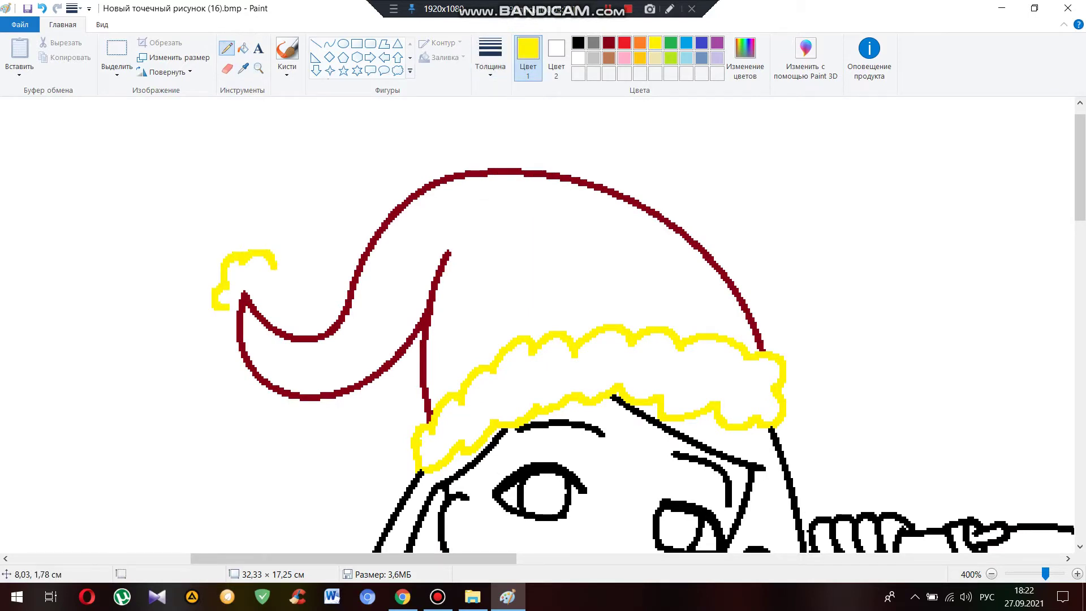
- Outline a scalloped yellow fur trim across the chest with the Pencil, redrawing the undone first attempt
scroll(245, 300, right, 3)
scroll(244, 300, down, 8)
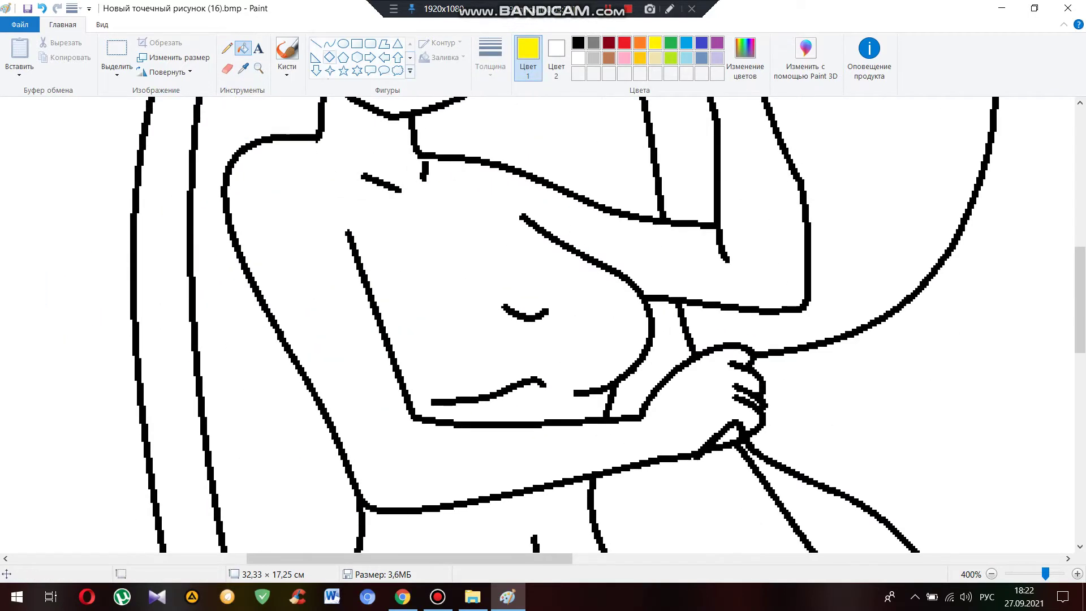
click(489, 56)
click(519, 152)
mouse_move(368, 285)
mouse_down()
mouse_move(441, 246)
mouse_move(545, 226)
mouse_up()
key(ctrl+z)
key(ctrl+z)
mouse_move(386, 336)
mouse_down()
mouse_move(492, 274)
mouse_move(567, 258)
mouse_up()
mouse_move(636, 296)
mouse_down()
mouse_move(496, 355)
mouse_move(390, 353)
mouse_up()
- Outline yellow fur trims across the thighs for the skirt hem and around the lower leg
scroll(283, 350, down, 8)
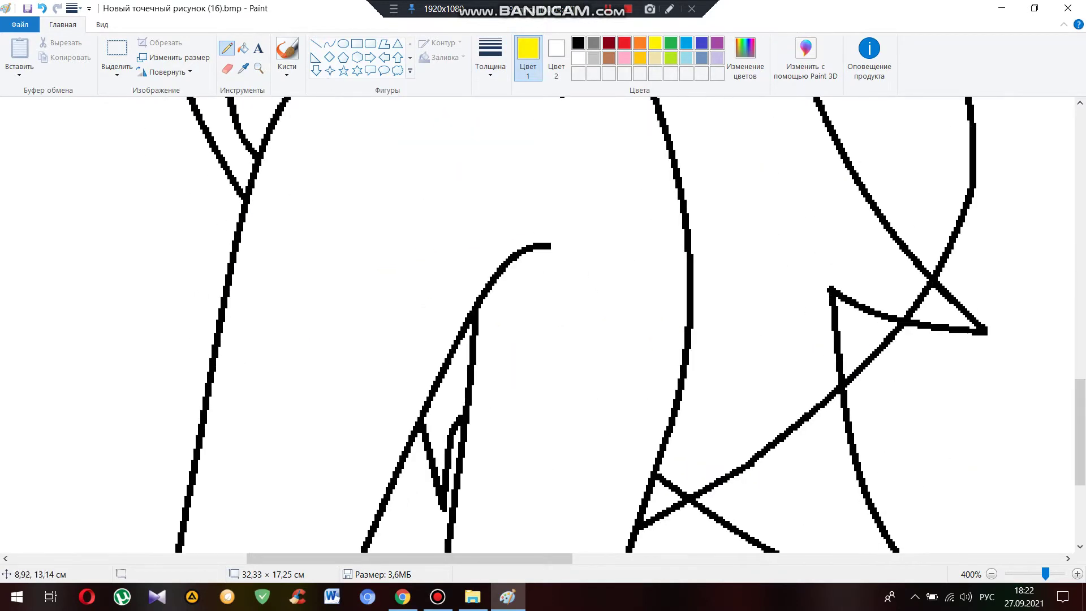
mouse_move(202, 299)
mouse_down()
mouse_move(391, 366)
mouse_move(672, 372)
mouse_move(714, 394)
mouse_move(662, 430)
mouse_move(384, 407)
mouse_move(227, 369)
mouse_move(194, 328)
mouse_move(194, 213)
mouse_move(161, 225)
mouse_move(200, 271)
mouse_up()
scroll(193, 331, down, 5)
mouse_move(119, 480)
mouse_down()
mouse_move(244, 546)
mouse_move(219, 558)
mouse_up()
drag(275, 462, 231, 475)
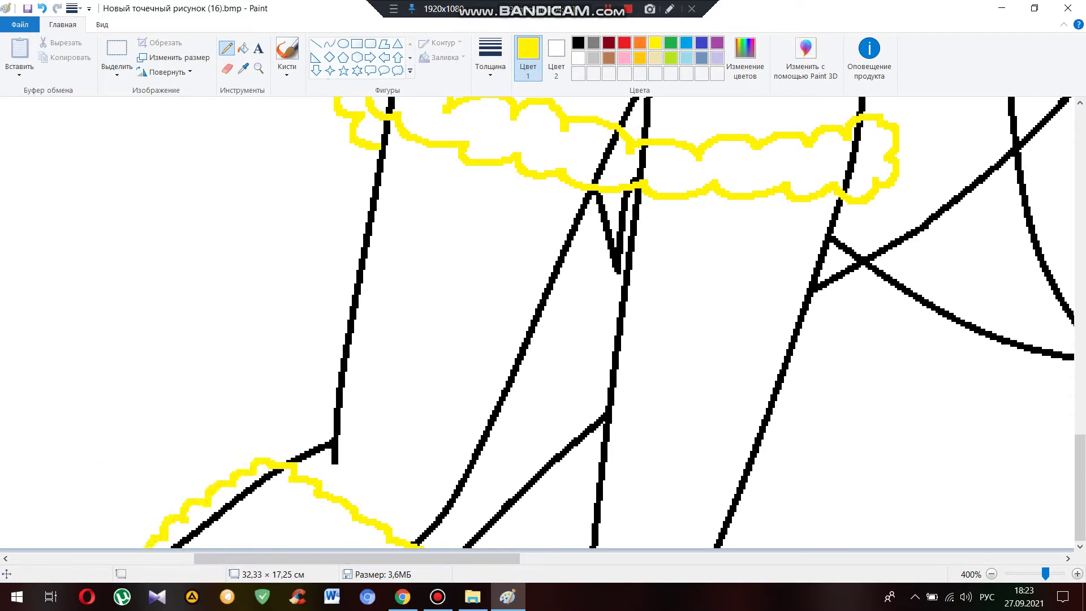
- Fill the leg lines inside the yellow hem and lower leg trims with white
click(243, 48)
click(226, 506)
scroll(538, 322, up, 6)
scroll(537, 322, right, 6)
scroll(538, 322, down, 2)
click(577, 42)
click(453, 390)
key(ctrl+z)
- Draw red curves for both sides of the skirt, from the ends of the hem trim up to the hips
scroll(452, 340, up, 2)
click(329, 44)
click(490, 57)
click(519, 124)
drag(70, 386, 178, 190)
click(624, 43)
drag(591, 455, 571, 304)
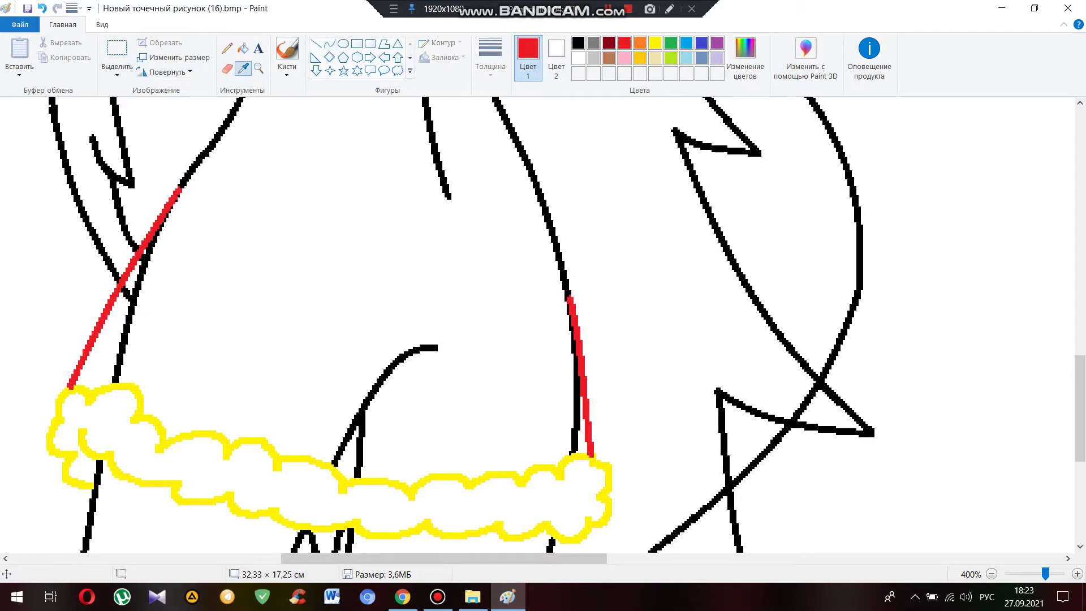
- Sample black from the drawing and fill the gaps between the red skirt sides and the leg outlines
click(243, 68)
click(132, 306)
click(243, 48)
click(134, 280)
click(105, 350)
click(581, 430)
- Erase the black area and hair ends inside the skirt's left side and recolour its red edge black
click(226, 68)
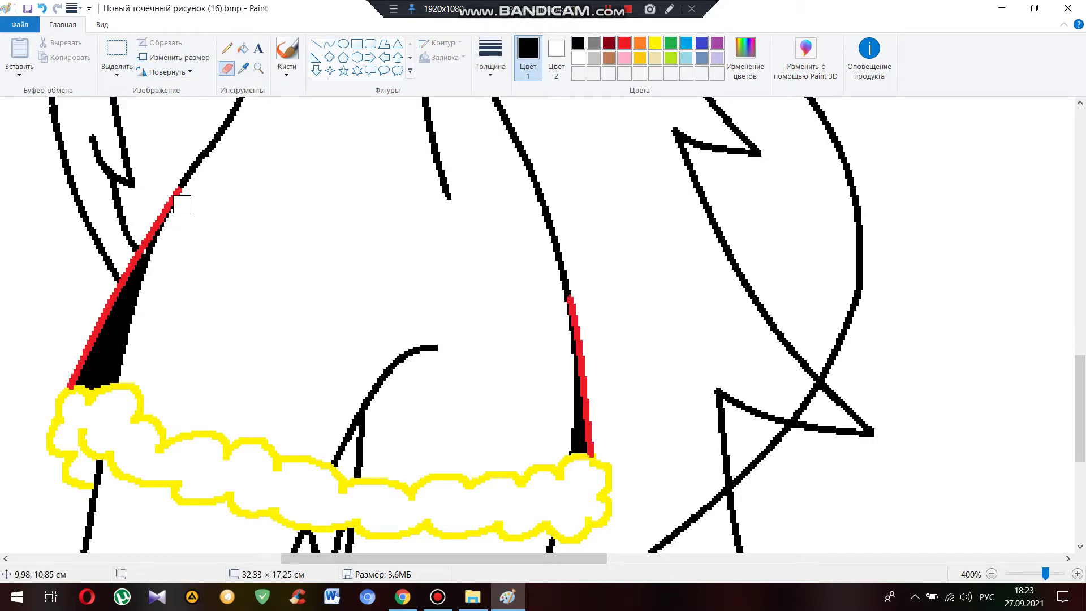
mouse_move(161, 235)
mouse_down()
mouse_move(85, 371)
mouse_move(116, 342)
mouse_move(120, 382)
mouse_up()
click(243, 48)
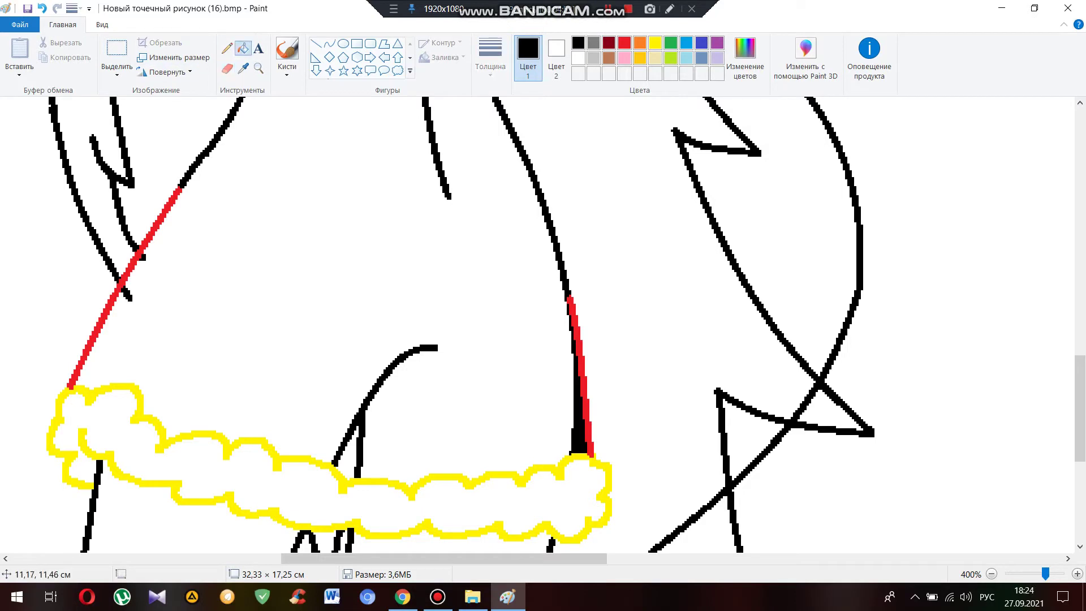
click(121, 277)
- Erase the black area inside the skirt's right side, recolour its red edge black and clear the leftover thigh line
click(226, 68)
drag(577, 368, 564, 452)
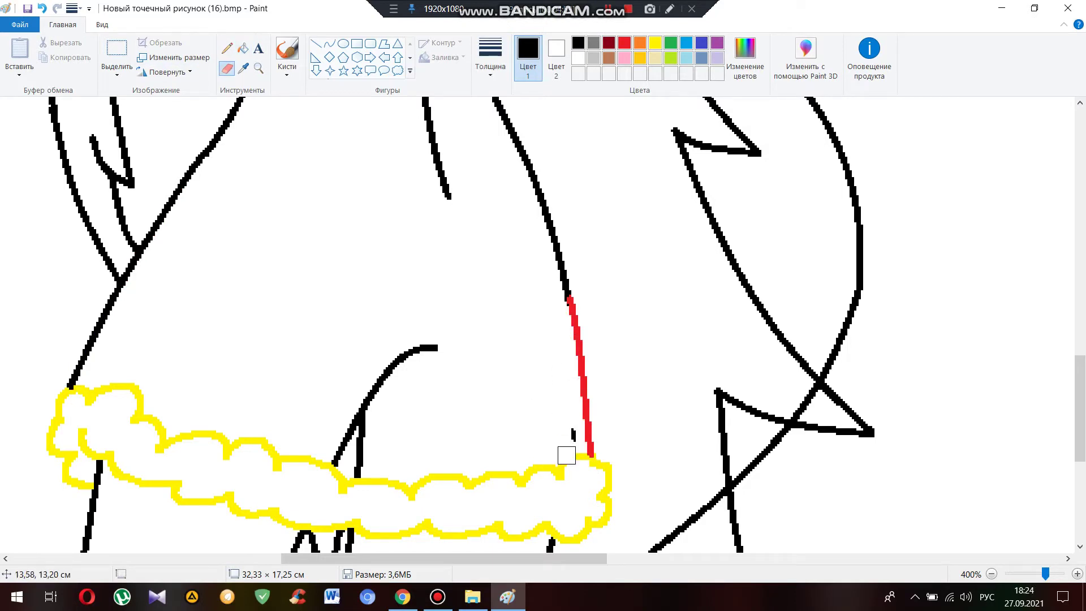
scroll(573, 335, down, 3)
click(244, 48)
click(577, 254)
right_click(396, 252)
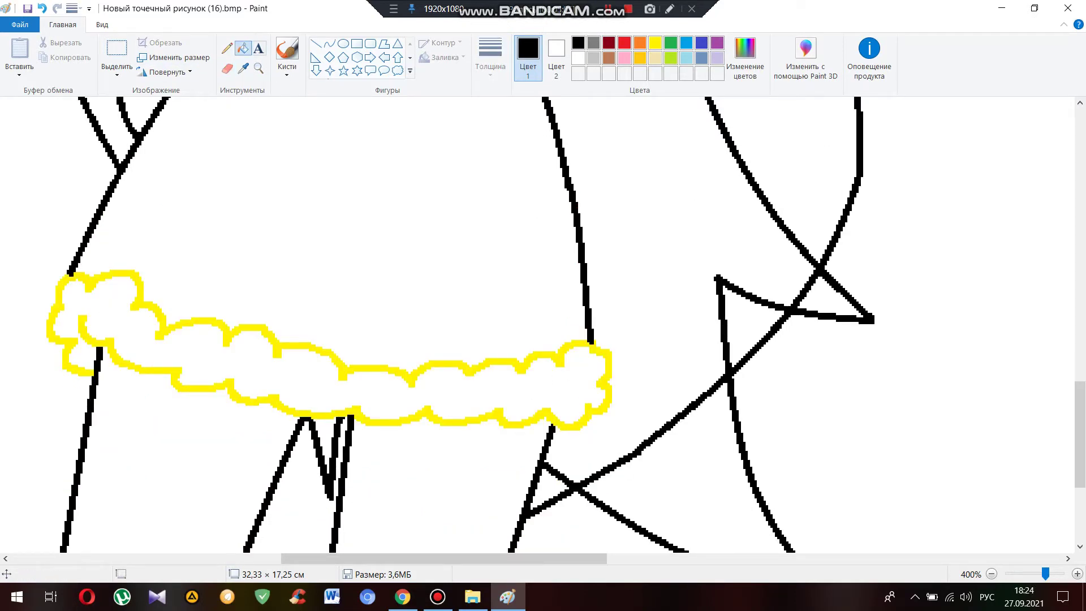
- Touch up the joint between the skirt's right edge and the hip with the Pencil in black
click(227, 48)
click(490, 56)
click(520, 176)
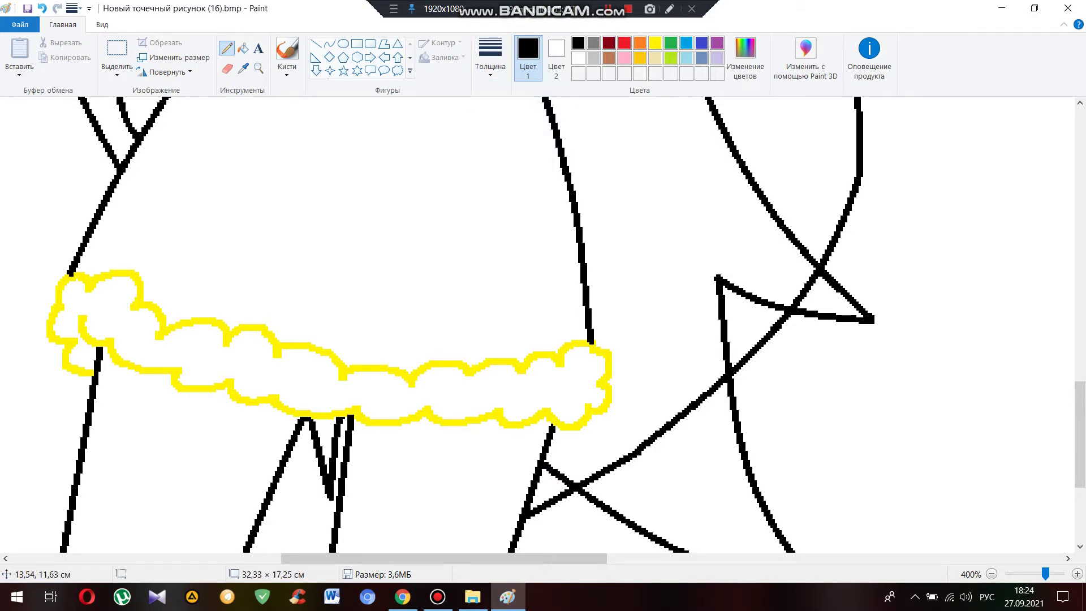
- Clear the body lines inside the yellow chest trim and restore the black arm edge beside it
scroll(537, 325, up, 6)
click(243, 48)
right_click(433, 249)
scroll(537, 325, down, 6)
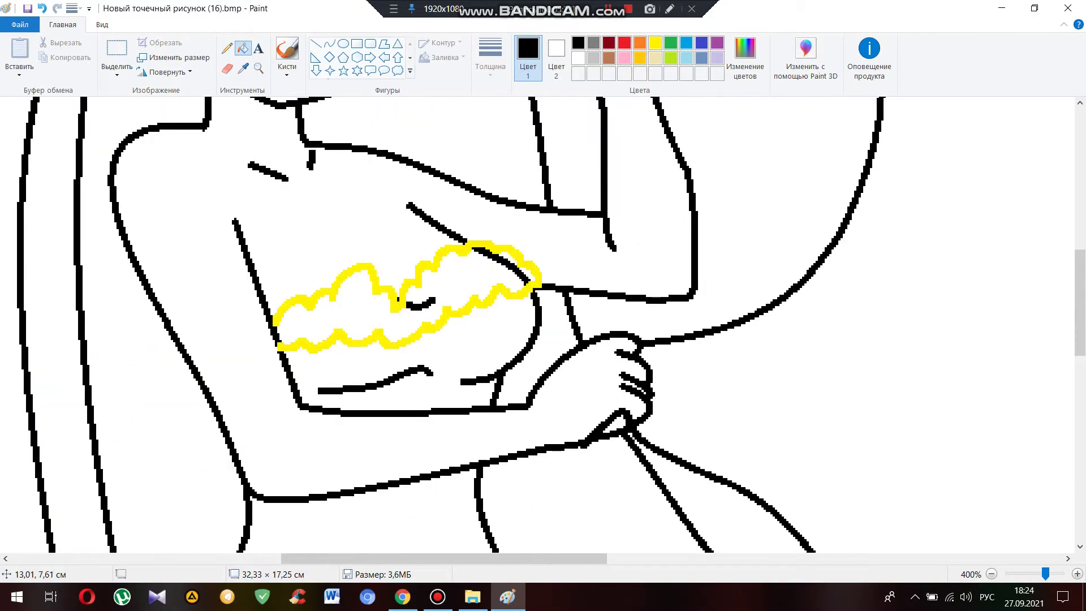
key(ctrl+z)
key(ctrl+y)
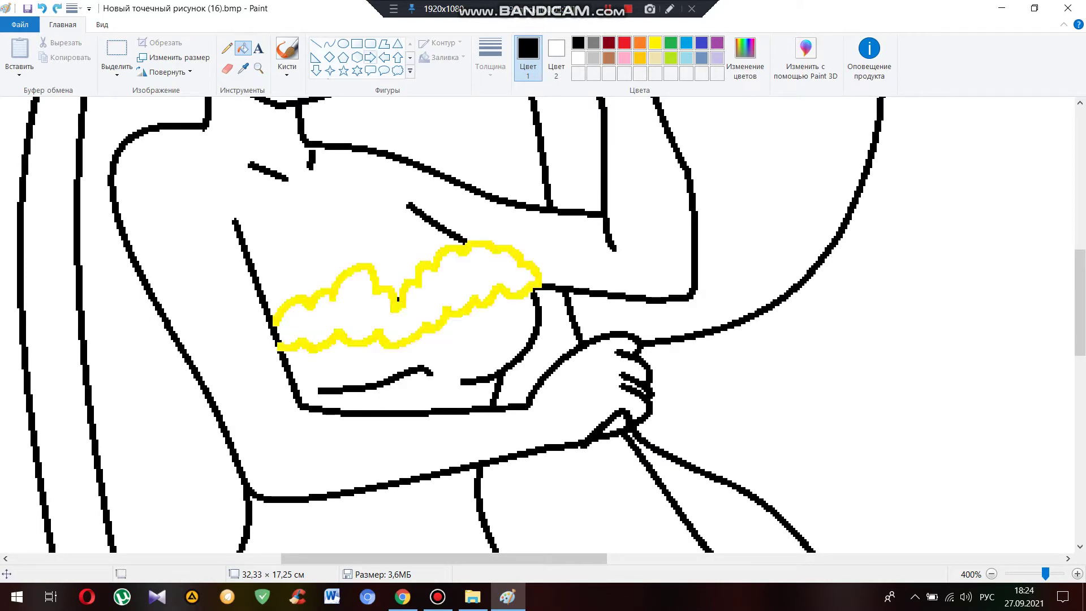
click(315, 43)
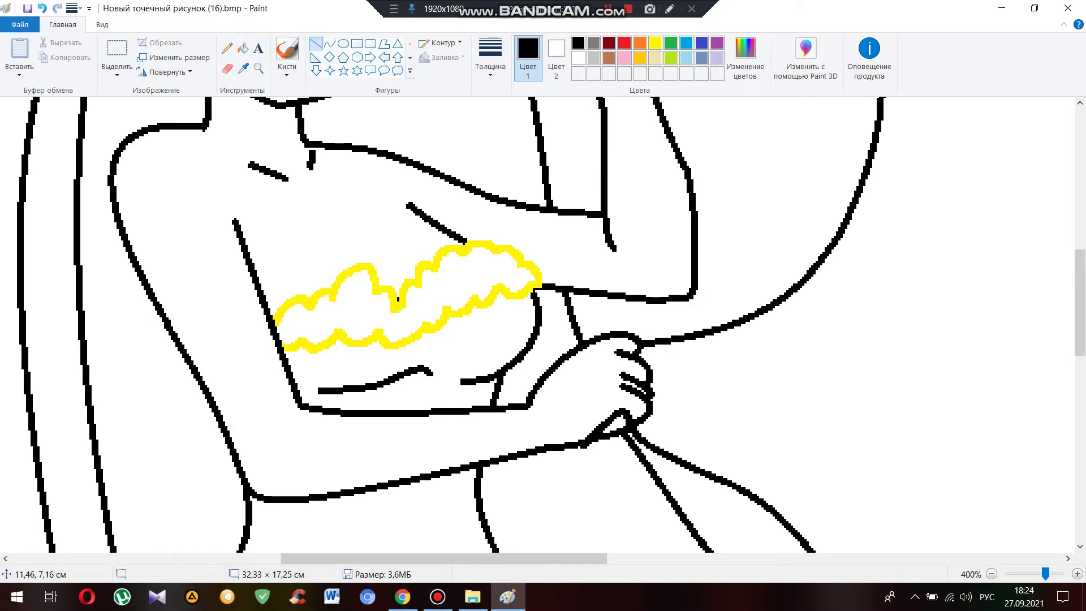
click(226, 48)
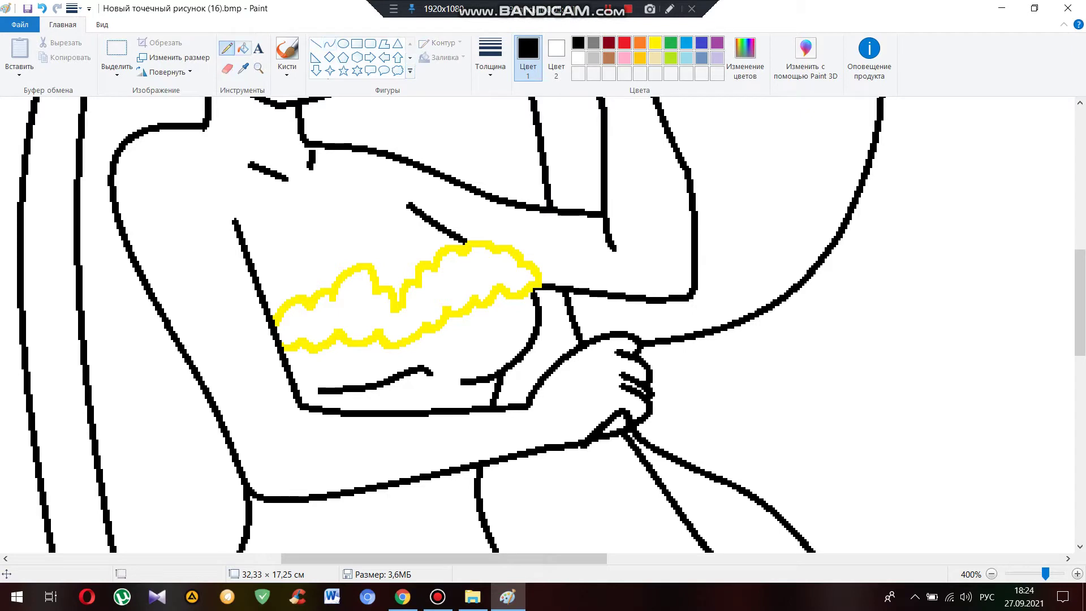
- Outline a yellow fur cuff around the wrist of the lower hand with the Pencil
click(489, 57)
click(520, 105)
click(654, 42)
scroll(477, 298, down, 2)
click(477, 298)
mouse_move(476, 298)
mouse_down()
mouse_move(518, 292)
mouse_move(520, 356)
mouse_up()
- Outline a yellow fur cuff around the wrist of the raised arm and clear the arm lines inside it
scroll(520, 339, up, 6)
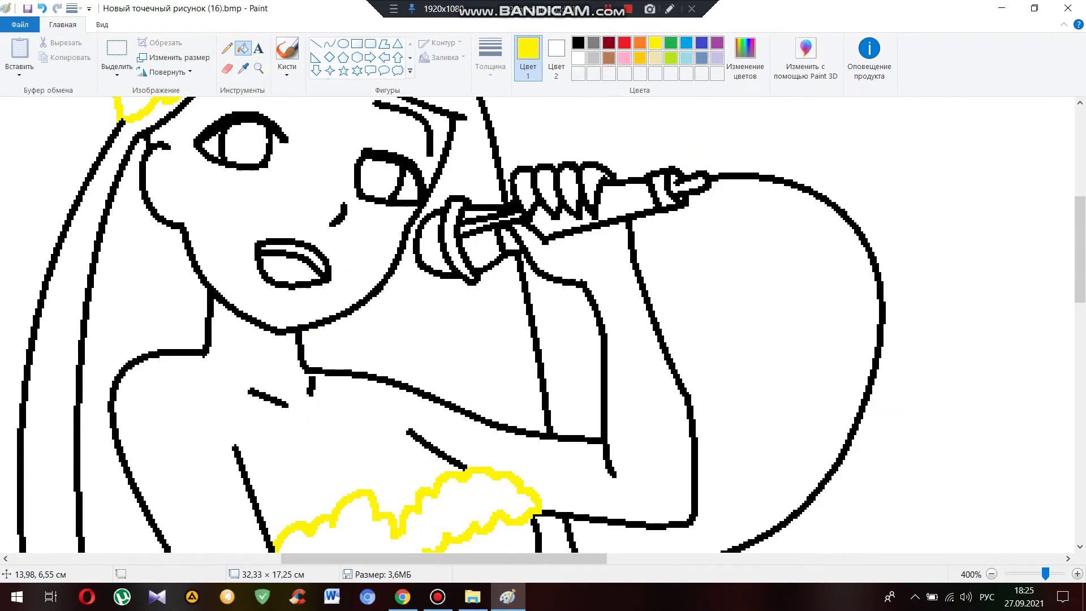
mouse_move(590, 299)
mouse_down()
mouse_move(651, 302)
mouse_move(592, 319)
mouse_move(566, 310)
mouse_up()
click(243, 48)
scroll(542, 325, down, 4)
- Outline a yellow fur band around the left upper arm with the Pencil
click(227, 49)
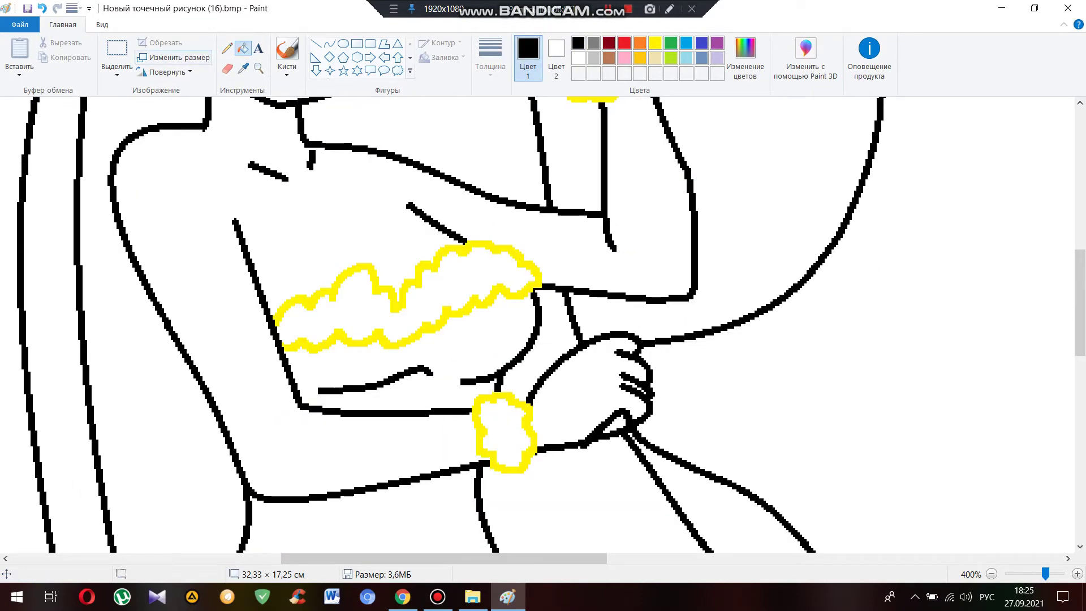
click(490, 57)
click(491, 170)
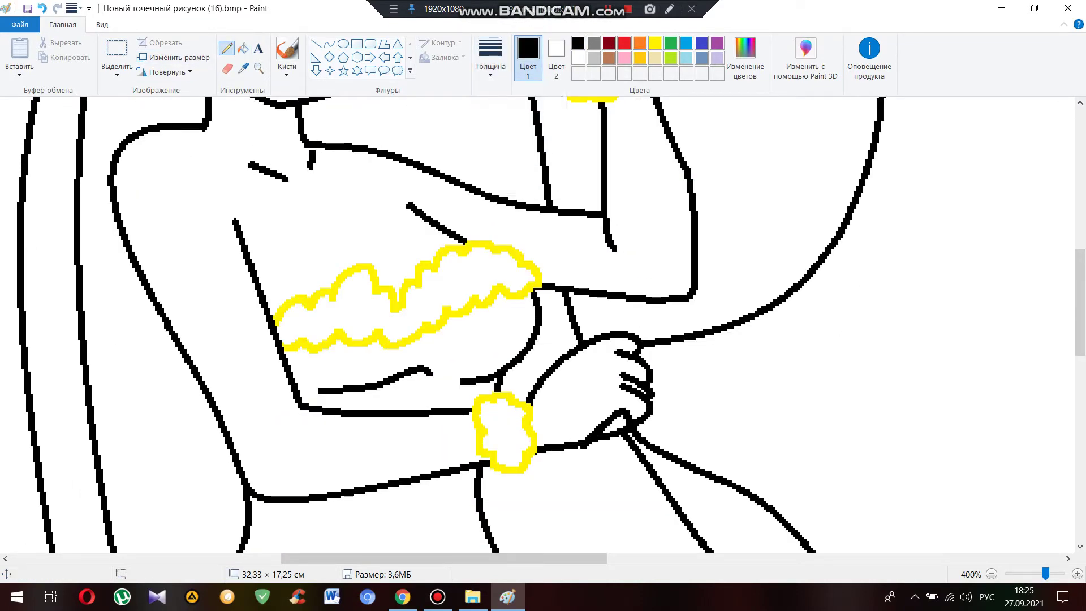
mouse_move(249, 245)
mouse_down()
mouse_move(125, 281)
mouse_move(214, 273)
mouse_move(255, 249)
mouse_up()
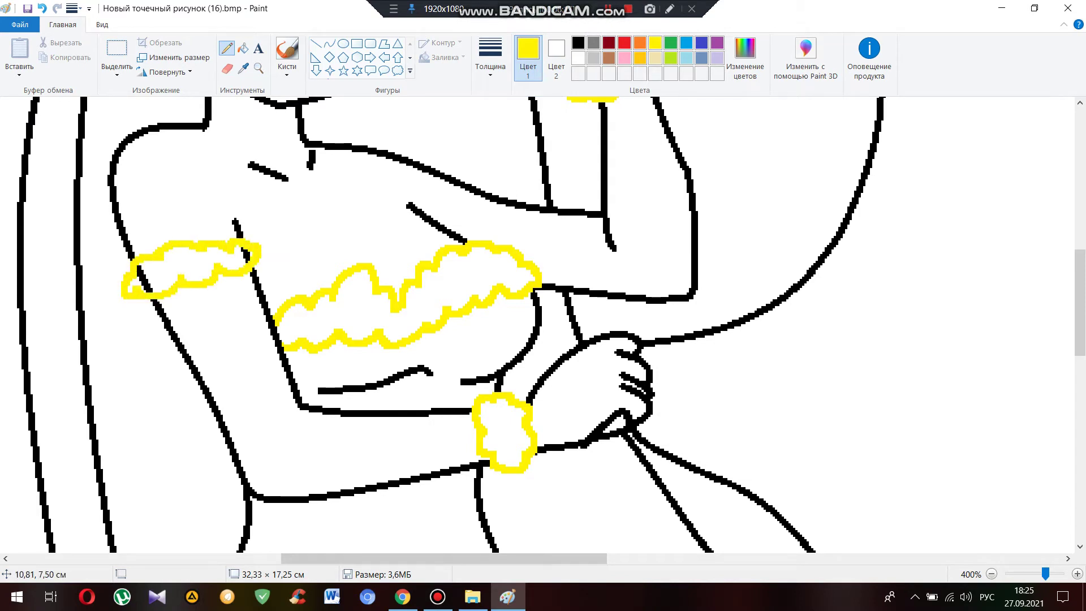
- Outline a yellow fur cuff across the lower forearm near the elbow and clear the arm lines inside it
scroll(357, 271, down, 2)
key(ctrl+z)
mouse_move(364, 297)
mouse_down()
mouse_move(399, 294)
mouse_move(373, 388)
mouse_move(359, 297)
mouse_up()
click(243, 49)
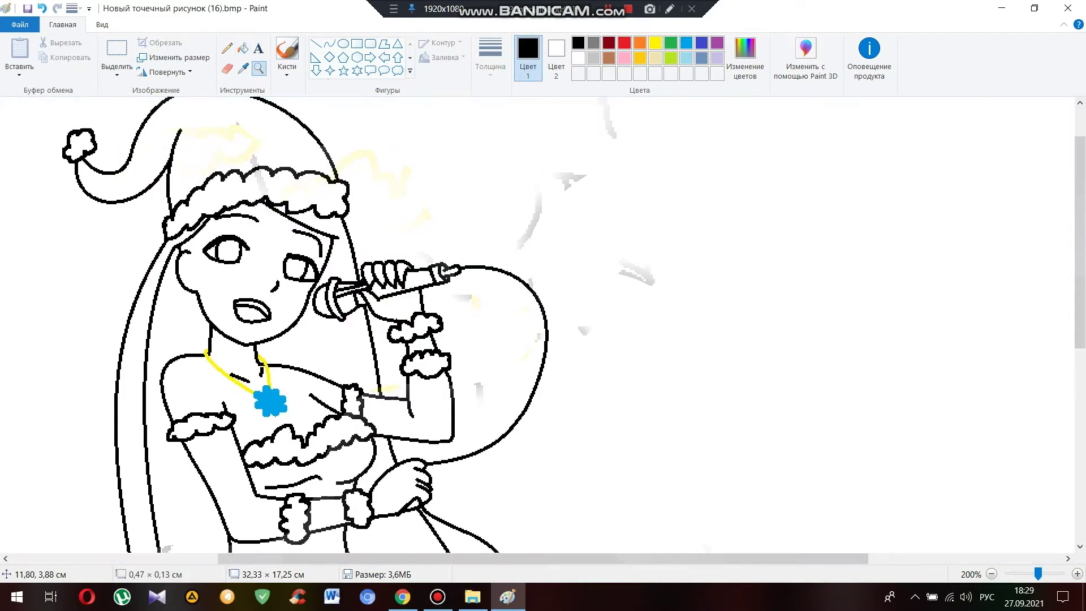
- Draw a small grey piercing ring over the start of the left eyebrow with the Curve tool
click(289, 230)
click(329, 44)
click(489, 57)
click(520, 158)
click(593, 43)
mouse_move(332, 254)
mouse_down()
mouse_move(331, 271)
mouse_move(318, 271)
mouse_move(362, 272)
mouse_move(308, 274)
mouse_up()
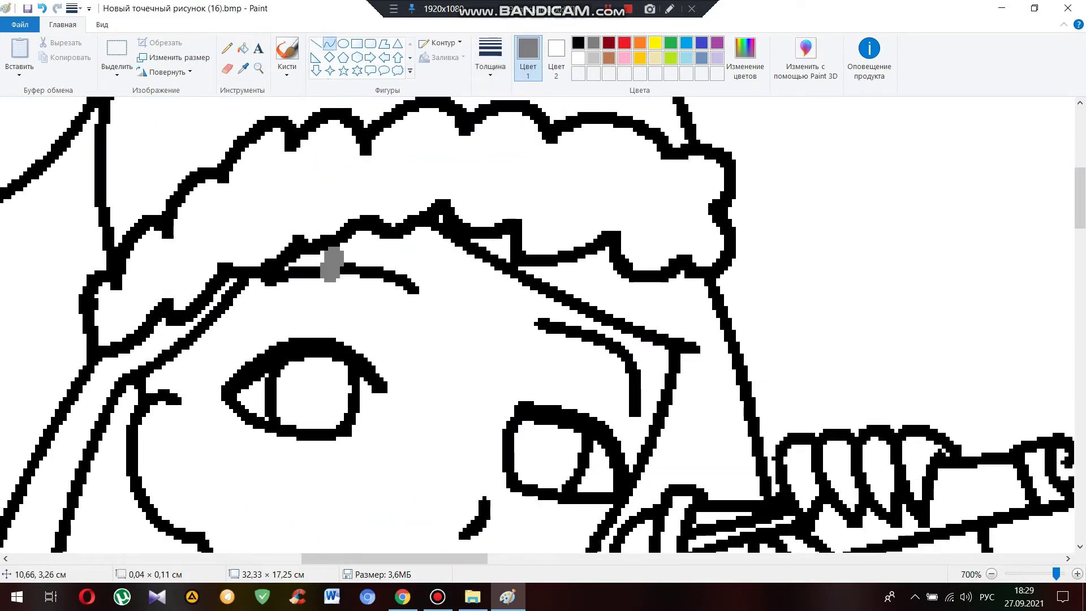
click(489, 56)
click(520, 132)
- Draw two small yellow piercing studs on either side of the right eyebrow with the Pencil
click(227, 48)
click(490, 56)
click(521, 116)
click(489, 57)
click(520, 132)
click(654, 43)
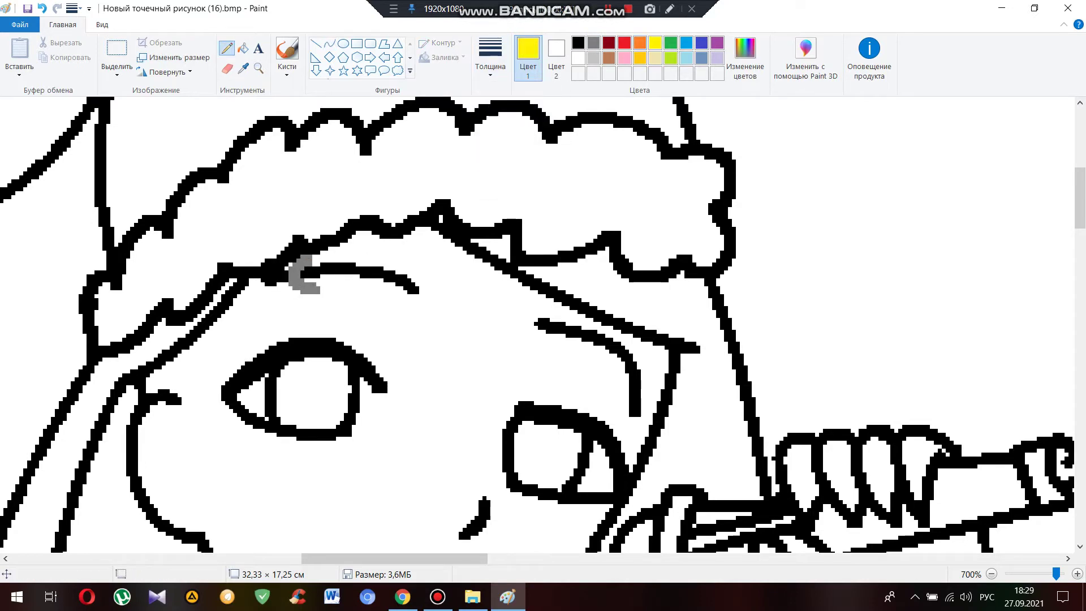
click(490, 57)
click(520, 133)
click(655, 42)
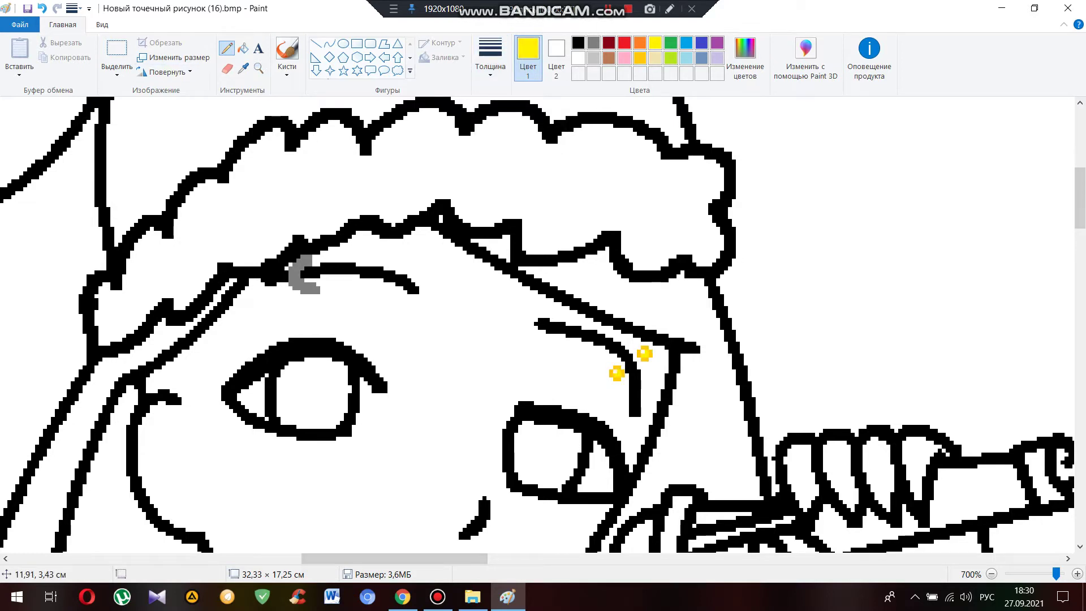
- Sample the pale beige skin tone from the face of the reference character
click(258, 68)
right_click(424, 311)
click(243, 68)
scroll(424, 311, up, 1)
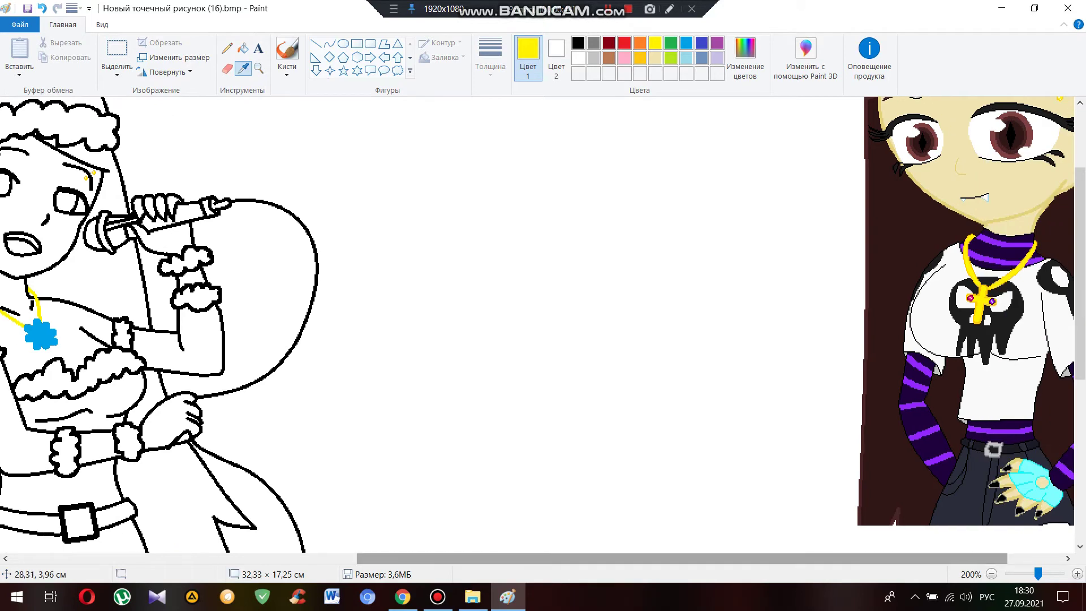
click(927, 187)
scroll(339, 254, up, 1)
scroll(339, 255, up, 2)
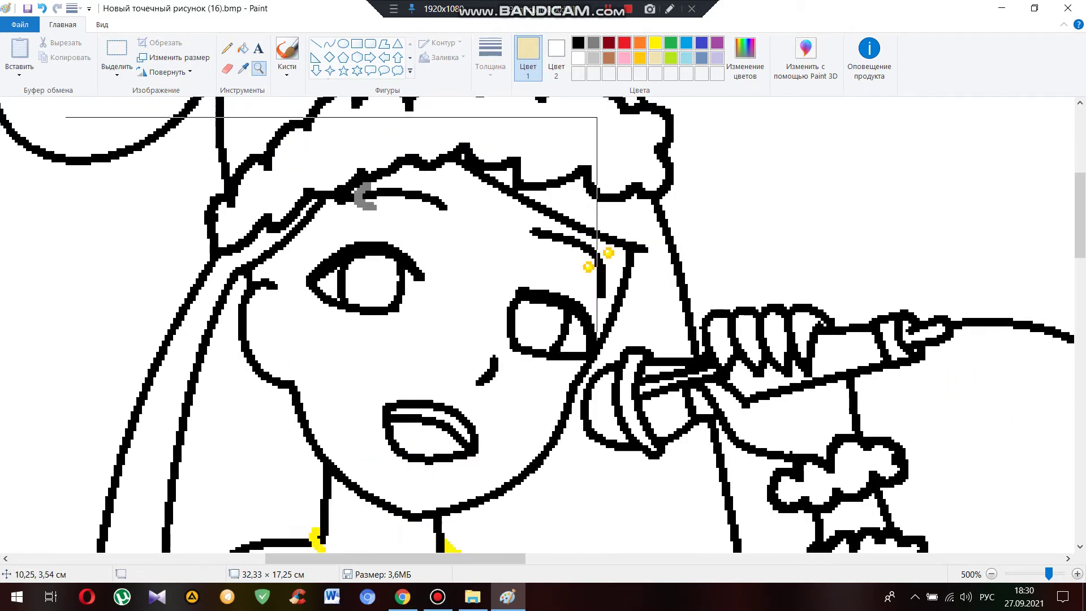
- Close the gap at the inner corner of the left eye with a thin skin-coloured curve
scroll(363, 263, up, 2)
click(329, 43)
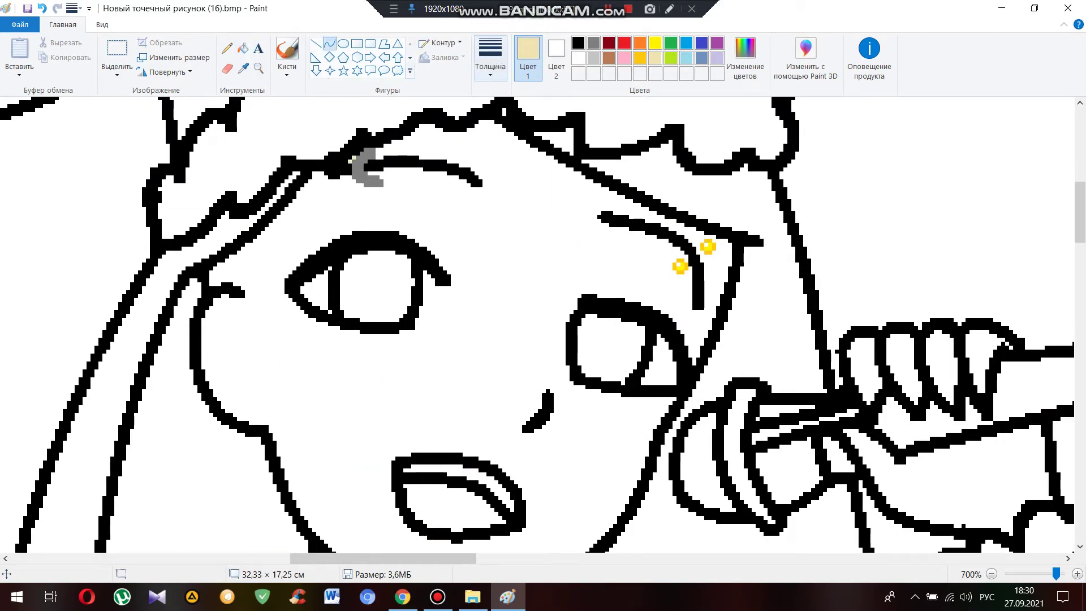
key(ctrl+z)
key(ctrl+z)
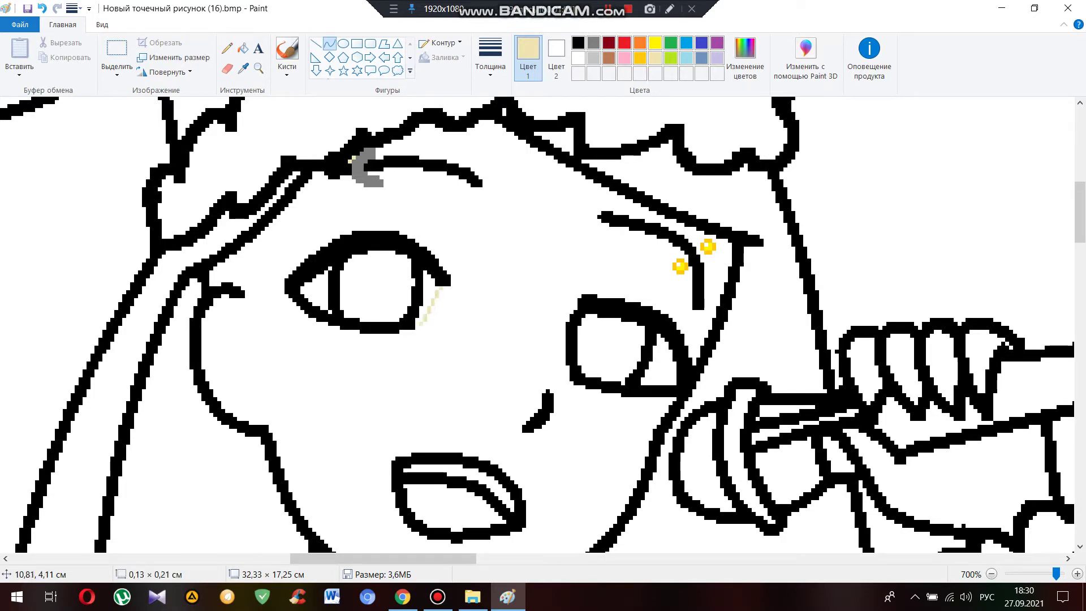
- Fill the face, neck, chest, shoulder, bare forearm parts and legs with the beige skin tone
click(243, 48)
click(339, 407)
scroll(339, 407, down, 6)
click(362, 317)
scroll(543, 326, down, 5)
drag(383, 558, 406, 558)
scroll(542, 325, up, 6)
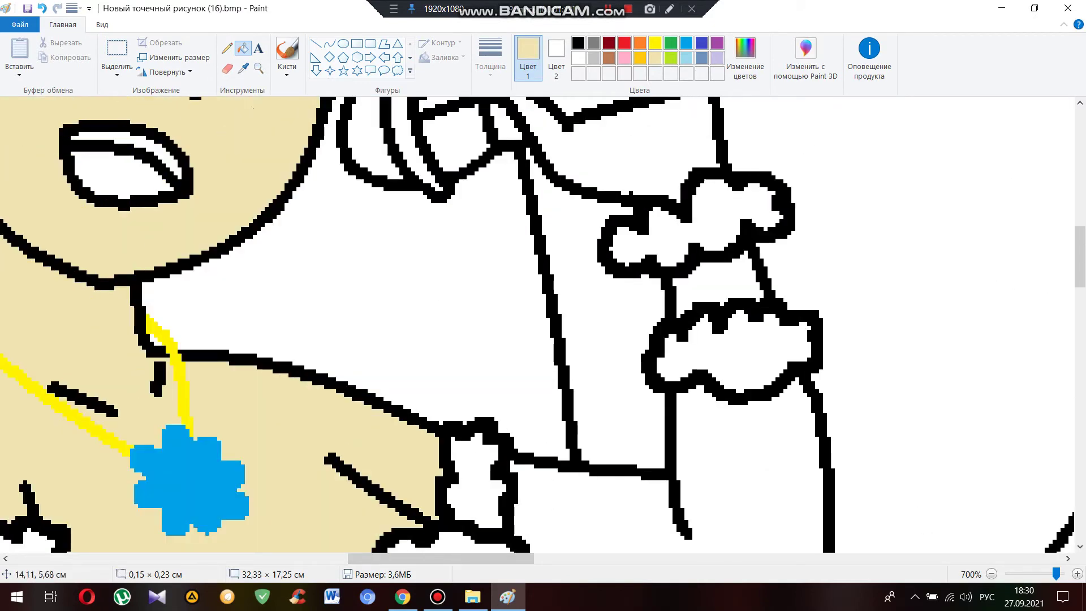
scroll(543, 325, down, 2)
scroll(543, 326, down, 8)
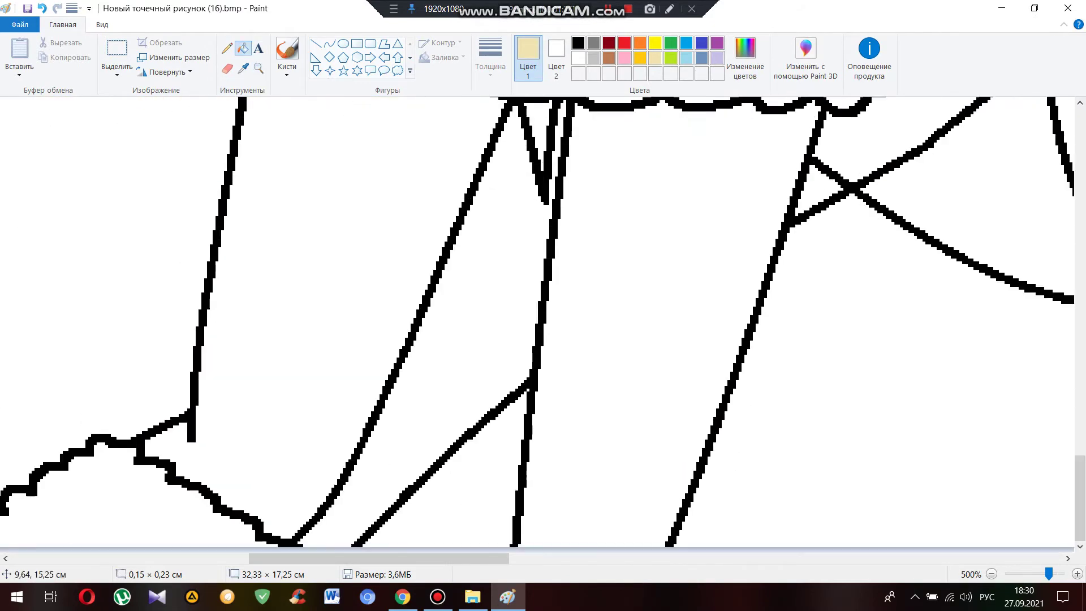
scroll(543, 325, up, 2)
scroll(542, 325, up, 10)
- Add two custom palette colours for the costume: bright red (255, 0, 0) and dark red (166, 0, 0)
click(259, 68)
scroll(543, 325, down, 3)
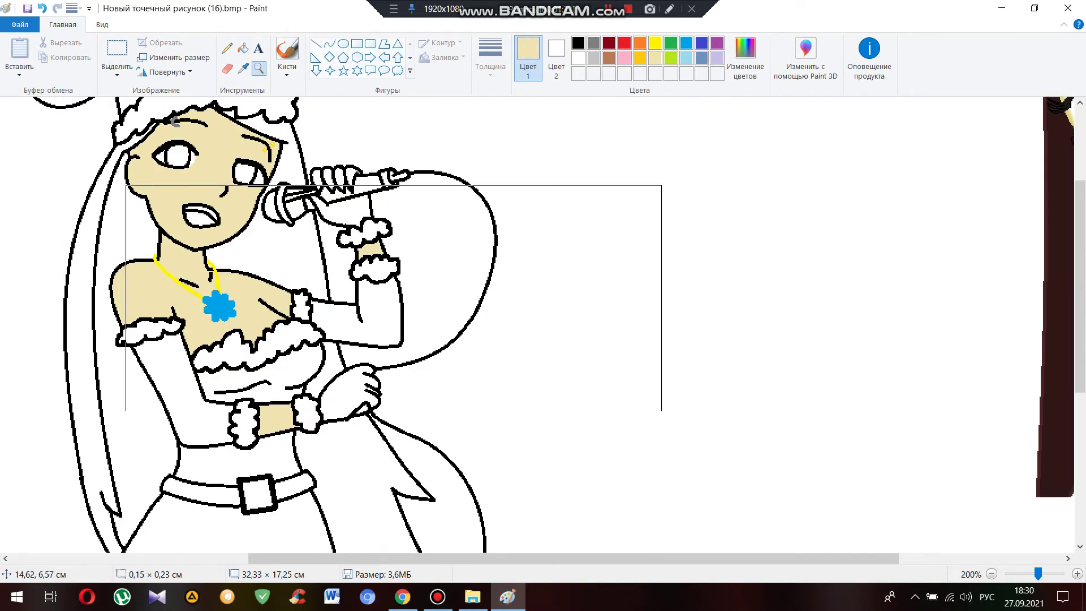
scroll(543, 325, up, 3)
click(744, 56)
click(381, 234)
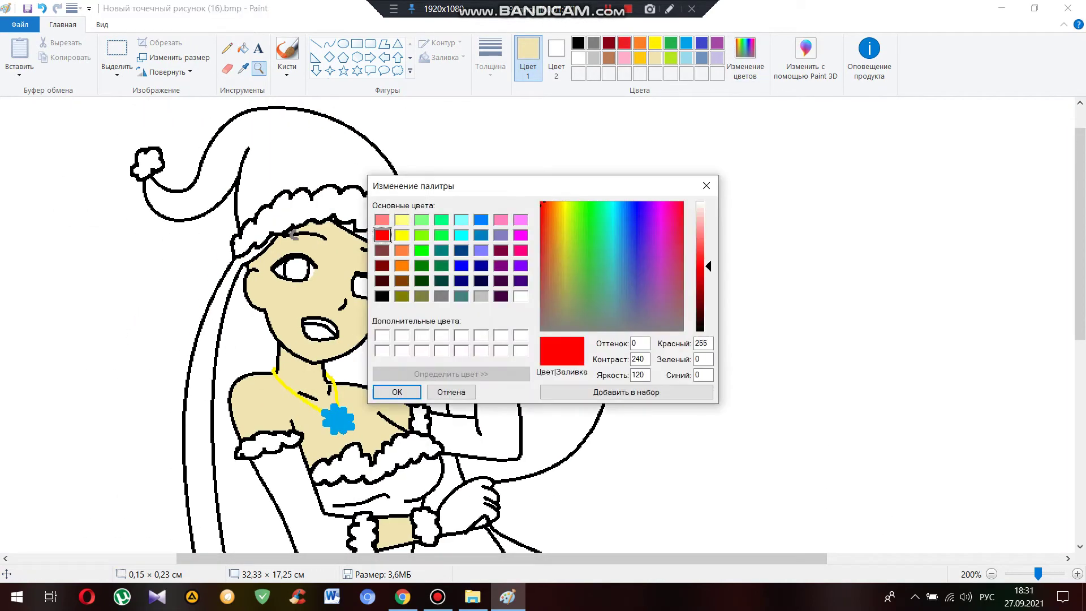
click(397, 392)
click(745, 56)
click(700, 294)
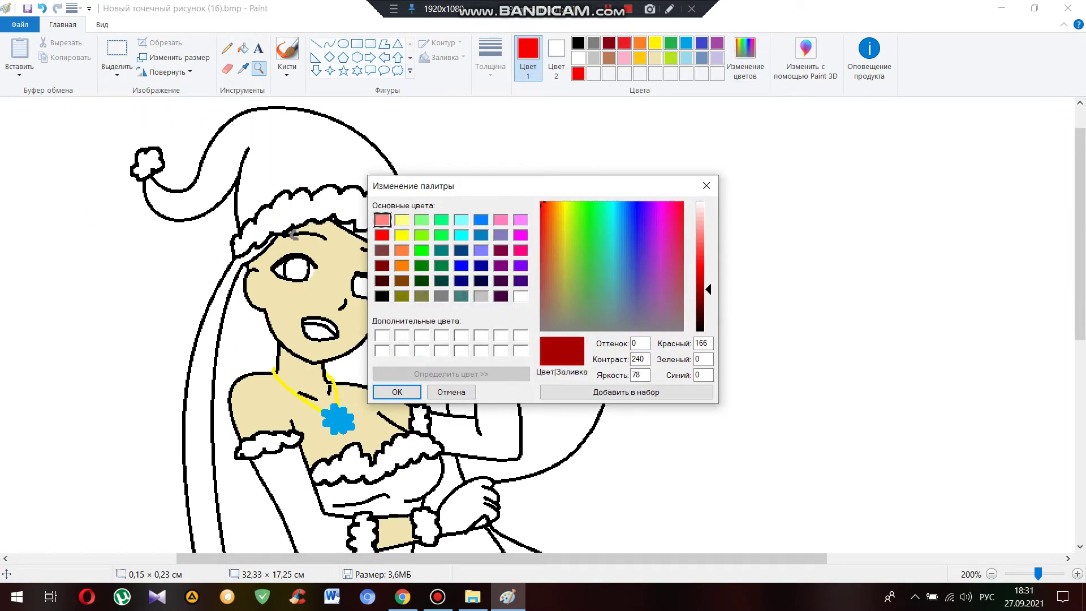
click(397, 392)
- Sample the reddish-brown hair colour from the reference character and fill all the long hair sections with it
scroll(543, 325, right, 10)
click(243, 68)
click(791, 339)
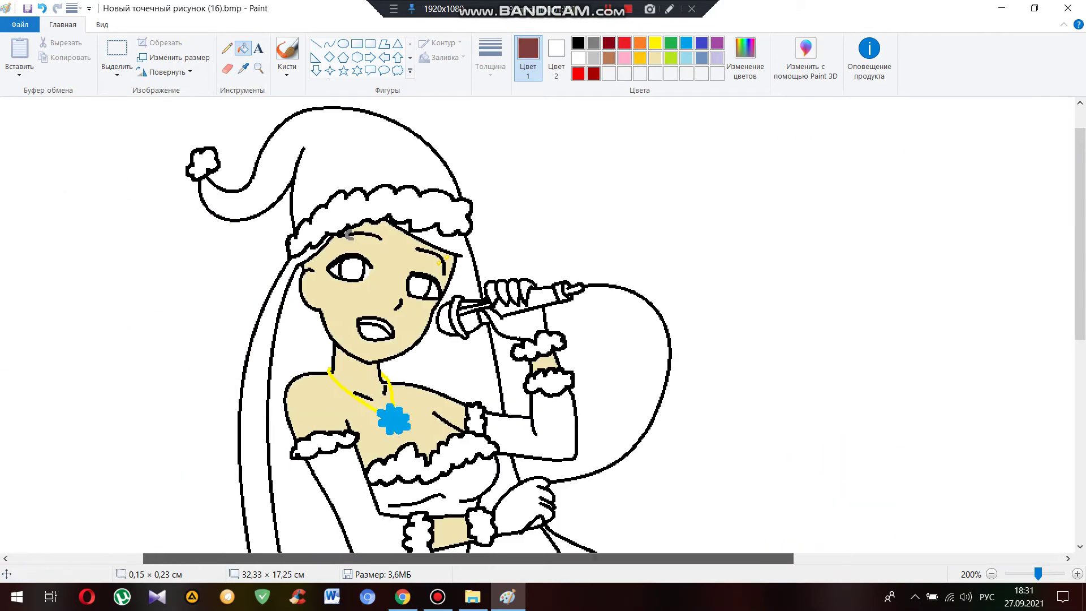
scroll(543, 325, left, 10)
click(262, 430)
click(481, 367)
scroll(350, 233, down, 5)
click(543, 317)
click(572, 497)
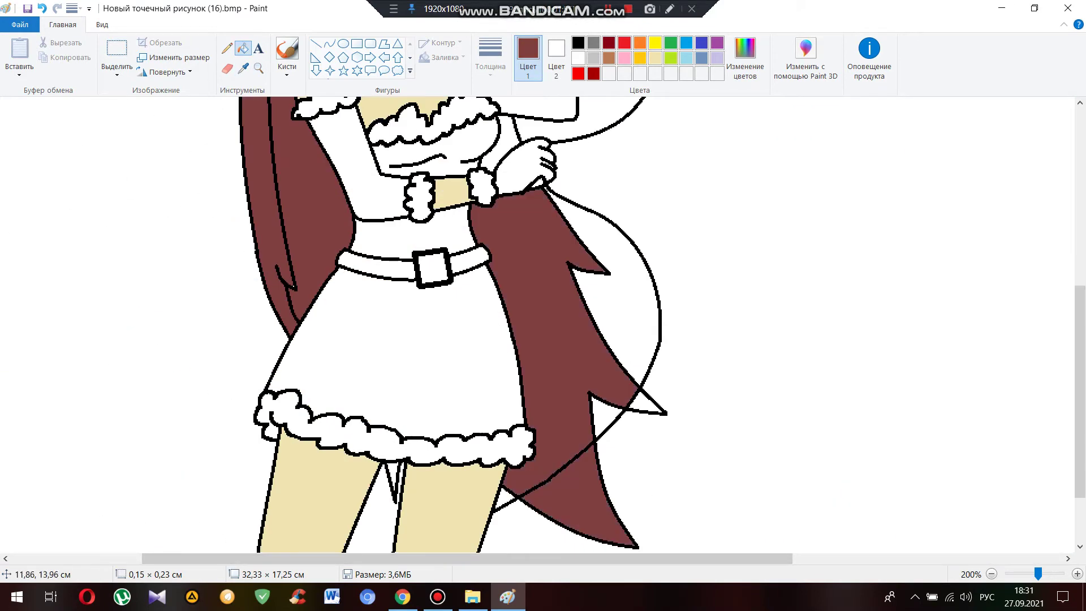
- Set the eraser to paint the reddish-brown hair colour and touch up the hair beneath the hat's fur trim
click(244, 68)
right_click(293, 289)
scroll(294, 340, up, 2)
click(227, 68)
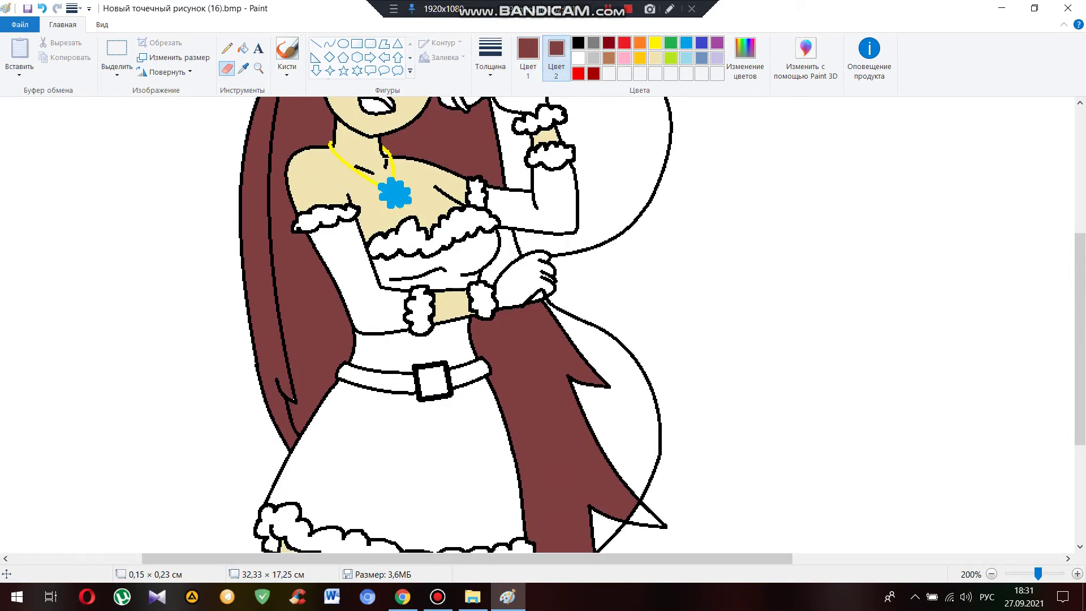
click(578, 57)
scroll(294, 339, up, 4)
click(489, 57)
click(490, 104)
scroll(336, 238, up, 4)
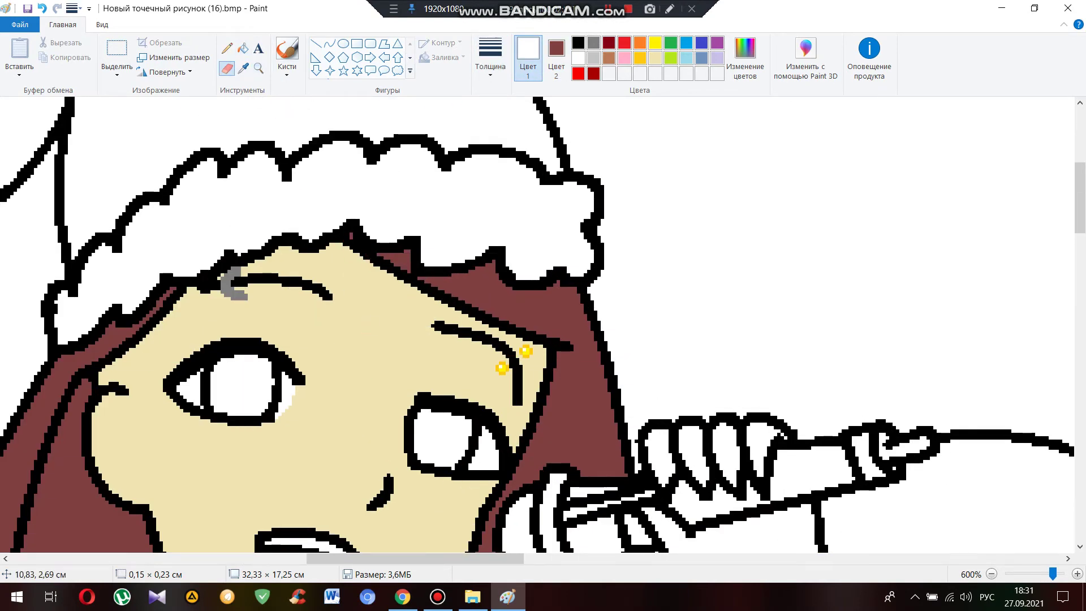
- Sample the dark brown hair shade from the reference character for the hair shadows
click(259, 68)
right_click(191, 156)
click(317, 396)
click(556, 57)
right_click(340, 283)
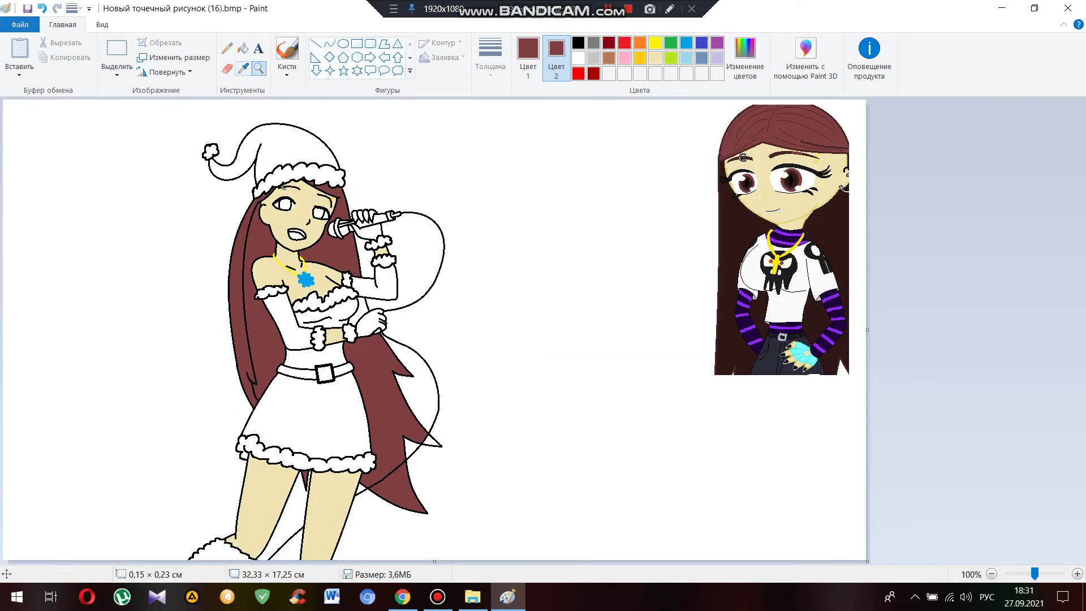
click(291, 187)
click(226, 48)
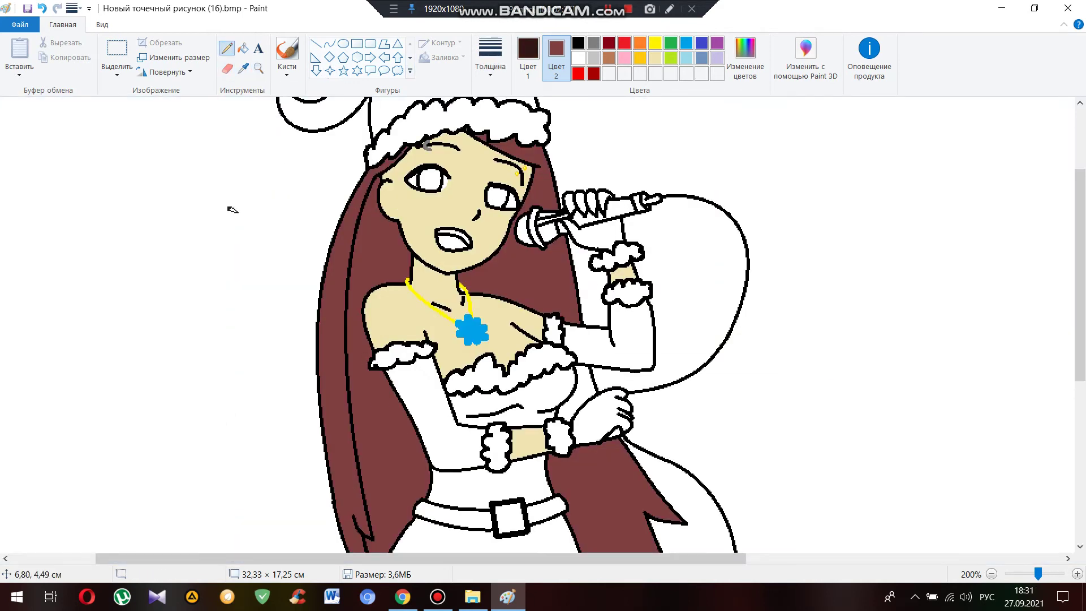
- Paint dark brown dividing lines down the right side of the hair with the eraser, ending at the lower hair tip
click(226, 68)
scroll(376, 318, down, 5)
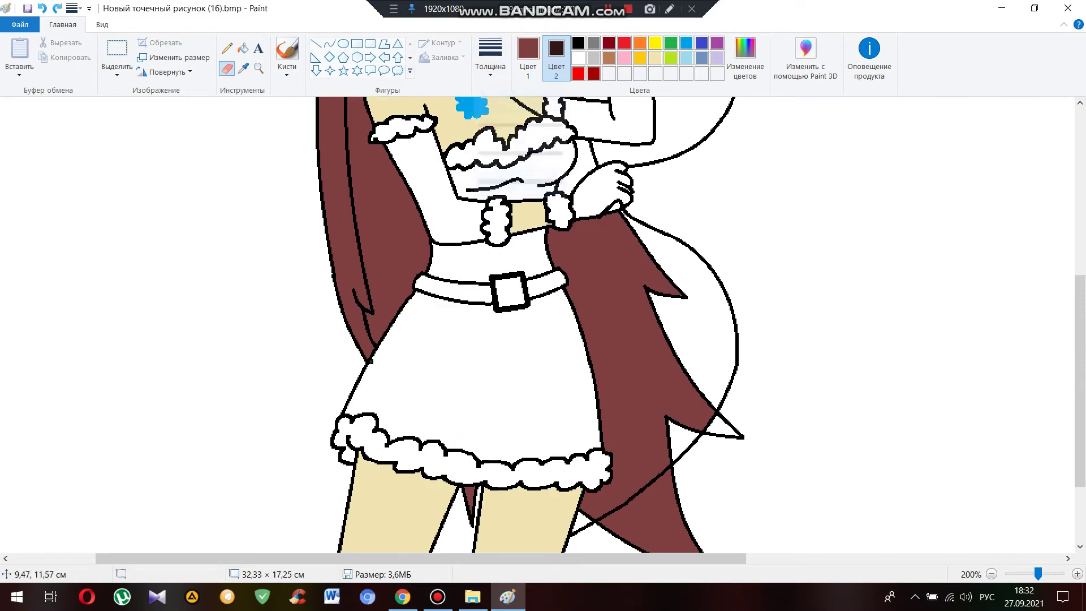
scroll(367, 319, up, 5)
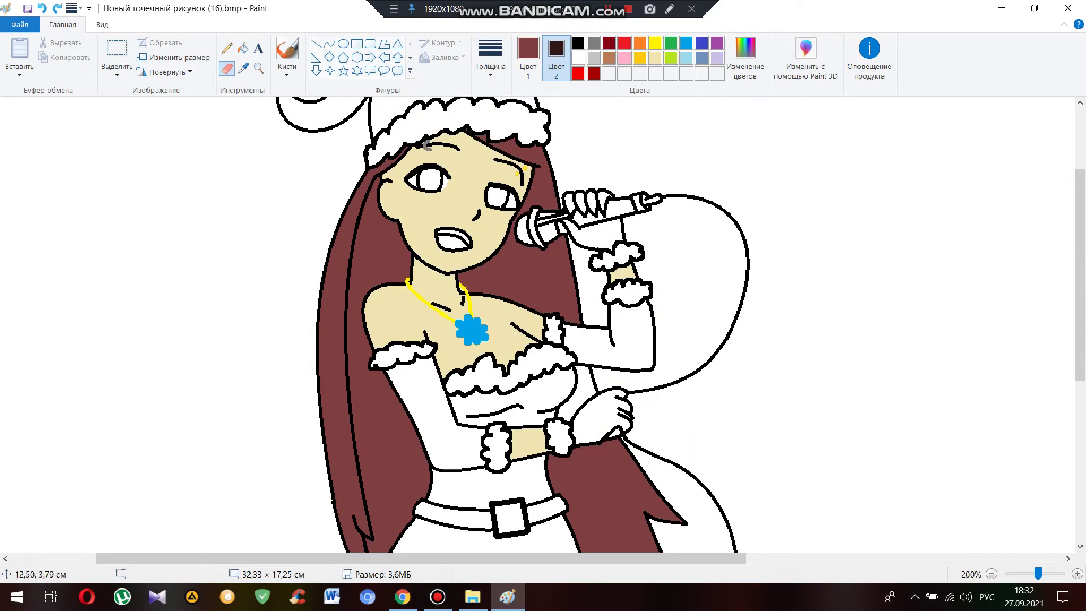
scroll(421, 260, down, 5)
scroll(466, 220, up, 3)
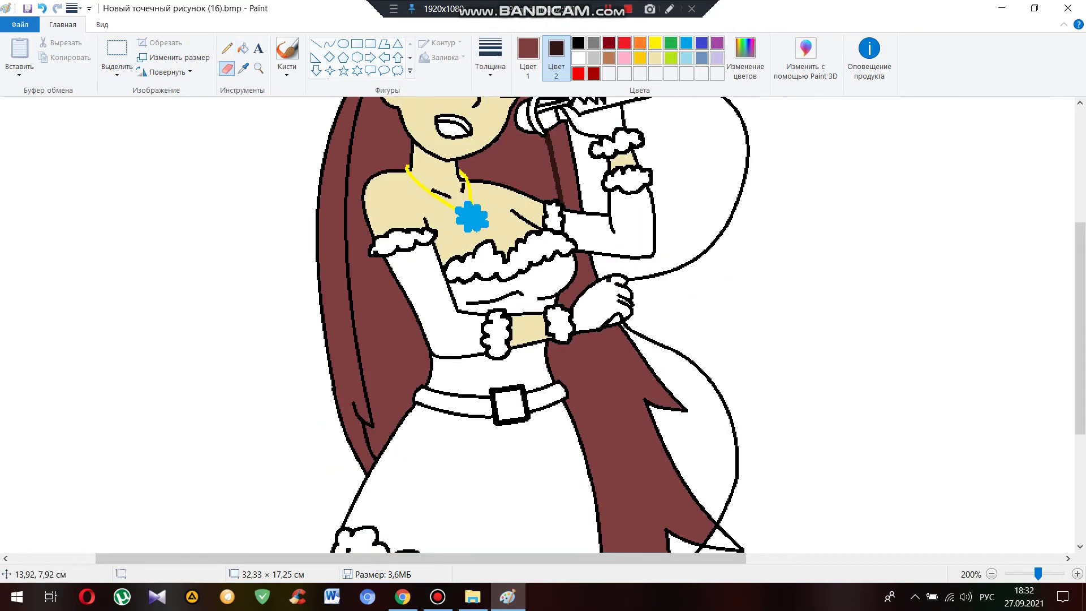
drag(616, 418, 667, 544)
scroll(669, 519, down, 5)
- Fill the inner hair areas behind the neck, waist and legs with dark brown
click(242, 48)
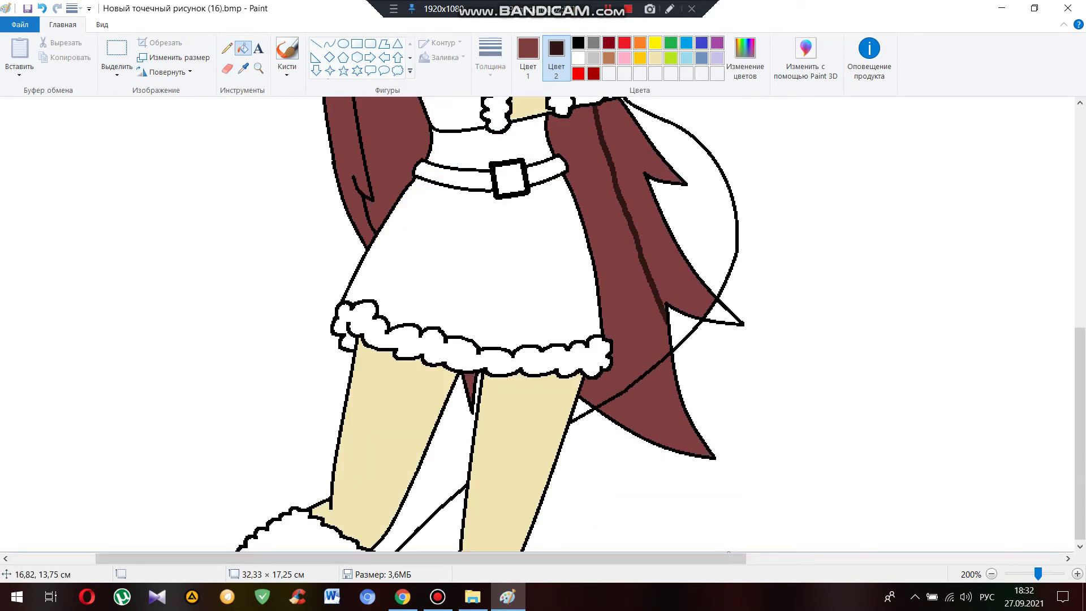
right_click(571, 147)
right_click(468, 384)
scroll(508, 325, up, 7)
right_click(543, 271)
- Reset the secondary colour to white and fill the Santa hat with the custom bright red
click(578, 57)
click(527, 56)
scroll(430, 282, up, 2)
click(578, 73)
click(396, 181)
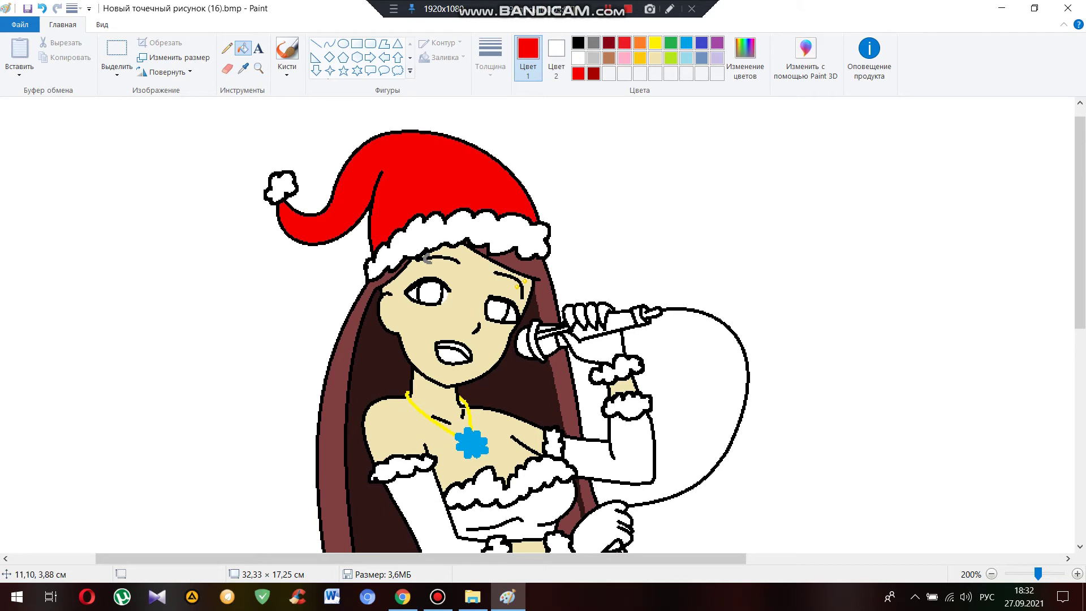
- Fill the bodice, sleeves, gloves, waist and skirt of the costume with bright red
scroll(430, 283, down, 2)
click(512, 395)
click(430, 396)
click(594, 419)
click(611, 339)
click(588, 232)
click(568, 201)
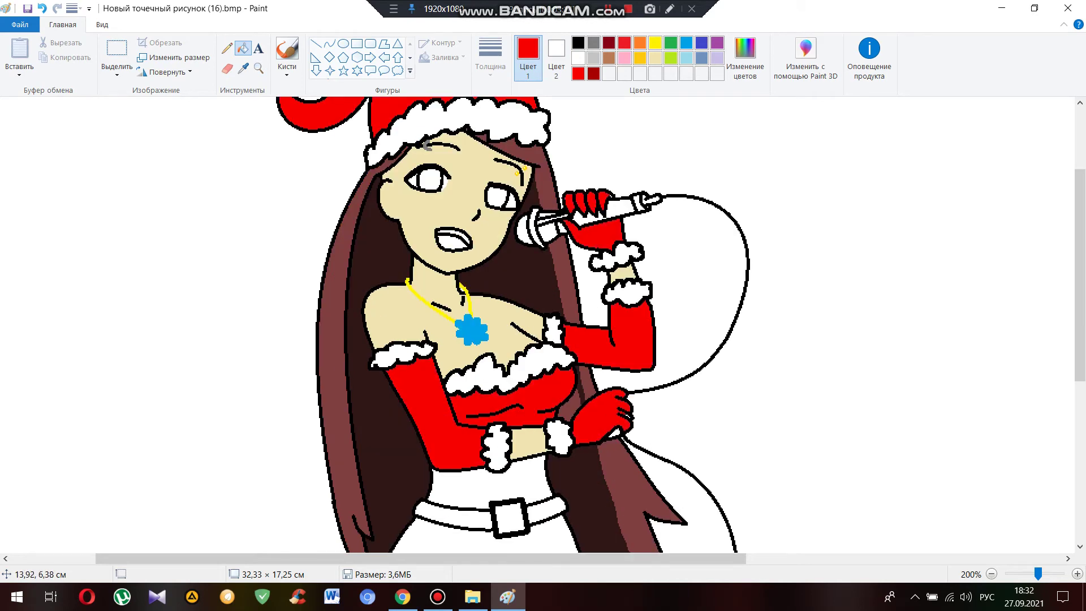
scroll(537, 325, down, 5)
- Touch up the remaining white spots on the lower glove with the eraser set to bright red
scroll(537, 325, up, 6)
ctrl+scroll(622, 186, up, 3)
click(227, 68)
click(556, 57)
click(577, 73)
click(527, 56)
click(578, 58)
scroll(591, 328, down, 8)
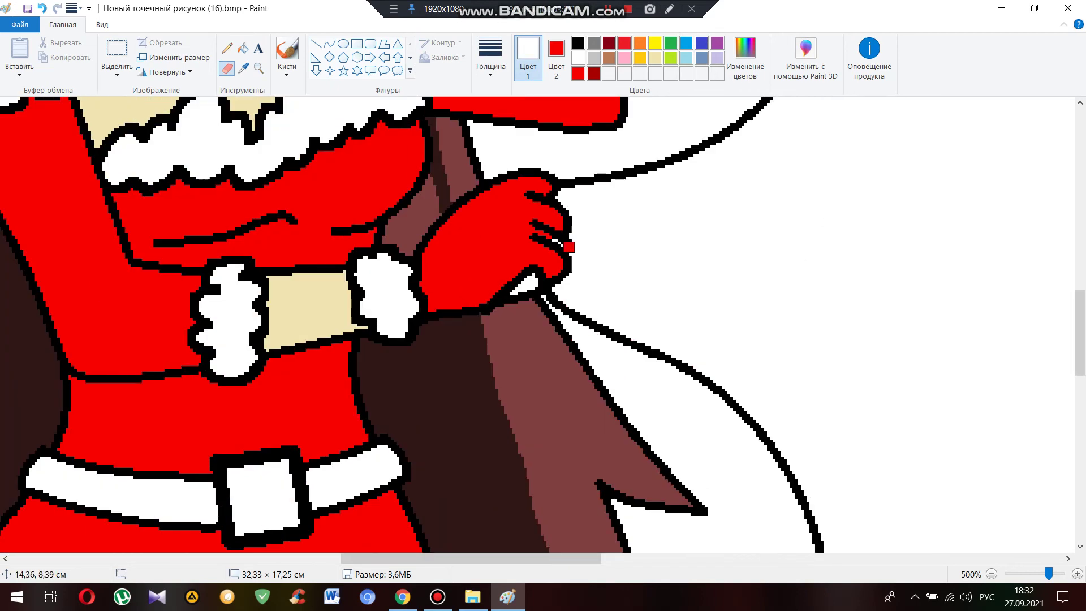
scroll(551, 491, down, 2)
scroll(551, 490, left, 5)
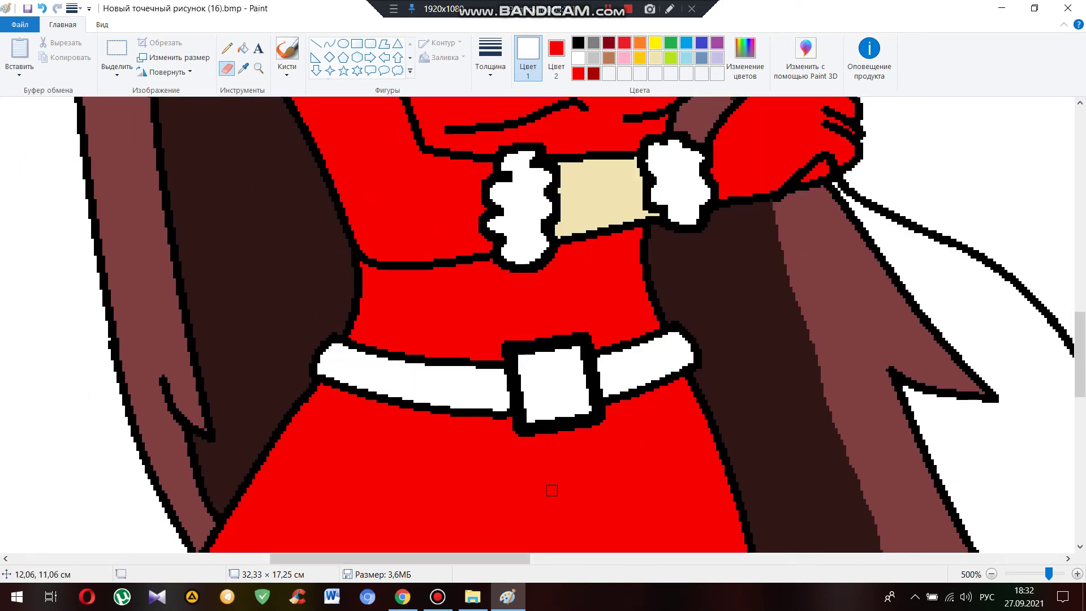
- Fill both sides of the belt with the standard palette red
right_click(578, 58)
click(242, 48)
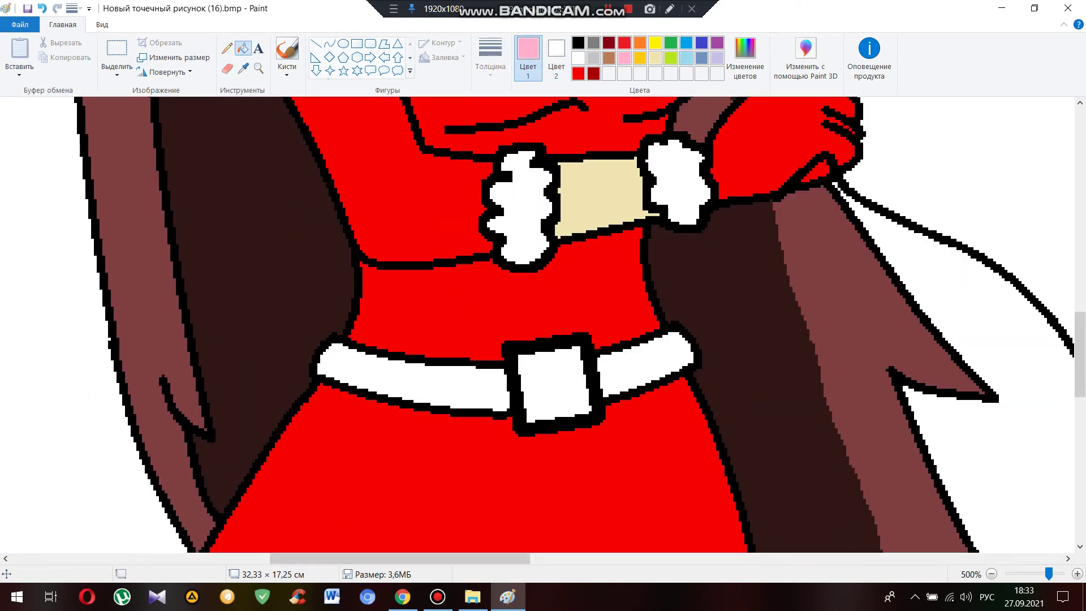
click(624, 42)
click(413, 378)
click(628, 341)
click(42, 8)
click(645, 362)
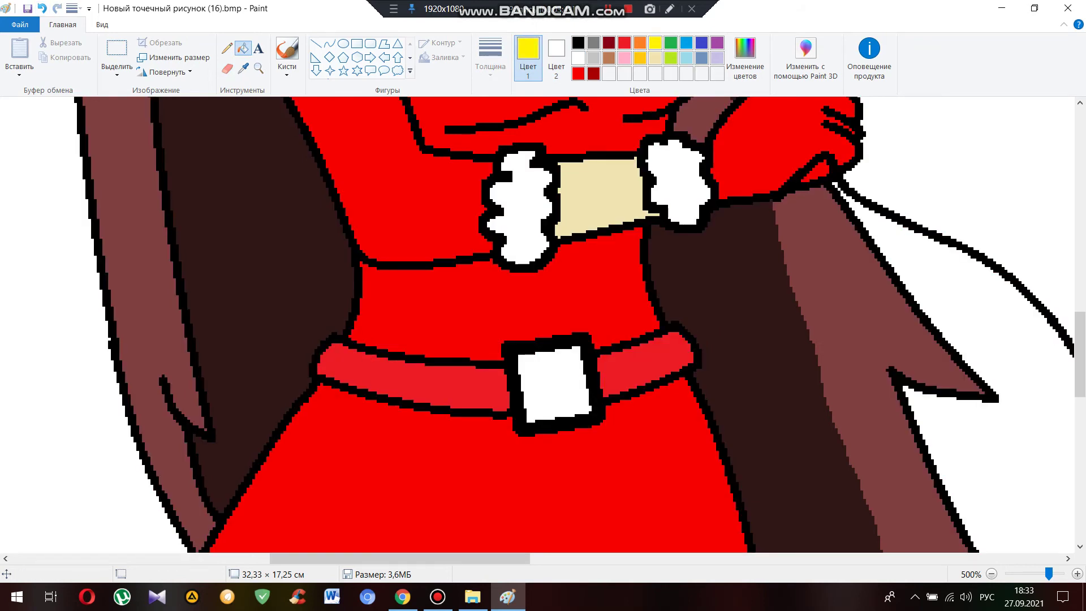
- Fill the belt buckle with yellow and add white highlights in two of its corners with the Curve tool
click(552, 384)
scroll(551, 325, up, 2)
scroll(551, 325, down, 3)
click(258, 67)
click(509, 294)
click(329, 43)
click(578, 58)
mouse_move(433, 226)
mouse_down()
mouse_move(450, 195)
mouse_move(457, 237)
mouse_up()
key(ctrl+z)
scroll(537, 325, down, 4)
click(258, 67)
click(454, 540)
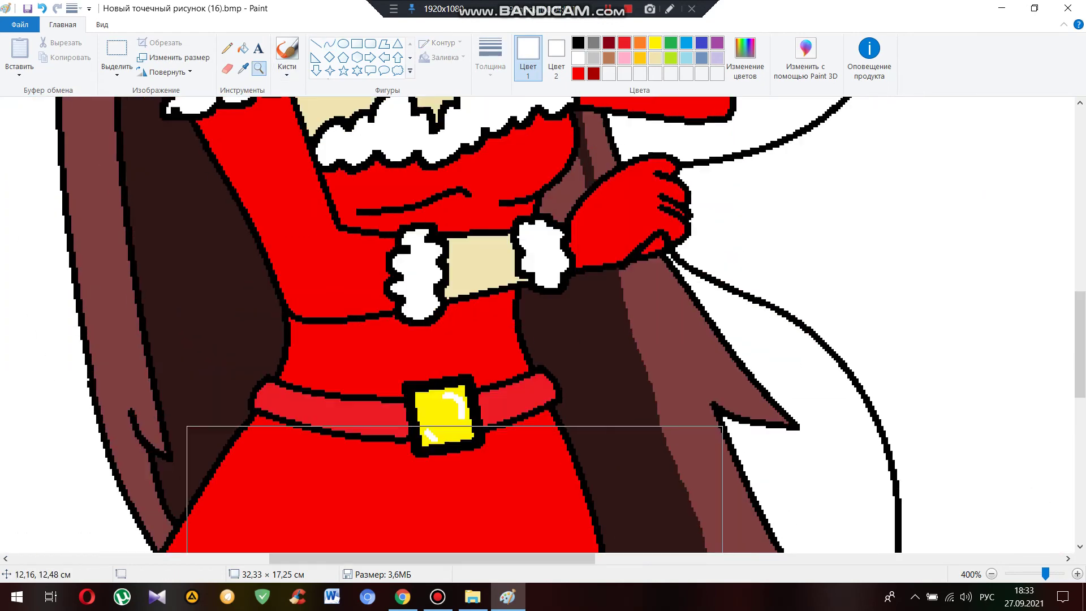
- Sample the dark brown from the inner hair as the drawing colour
scroll(628, 192, down, 1)
scroll(448, 291, up, 4)
click(244, 68)
click(429, 130)
click(258, 67)
scroll(537, 325, down, 2)
scroll(537, 325, down, 3)
click(267, 308)
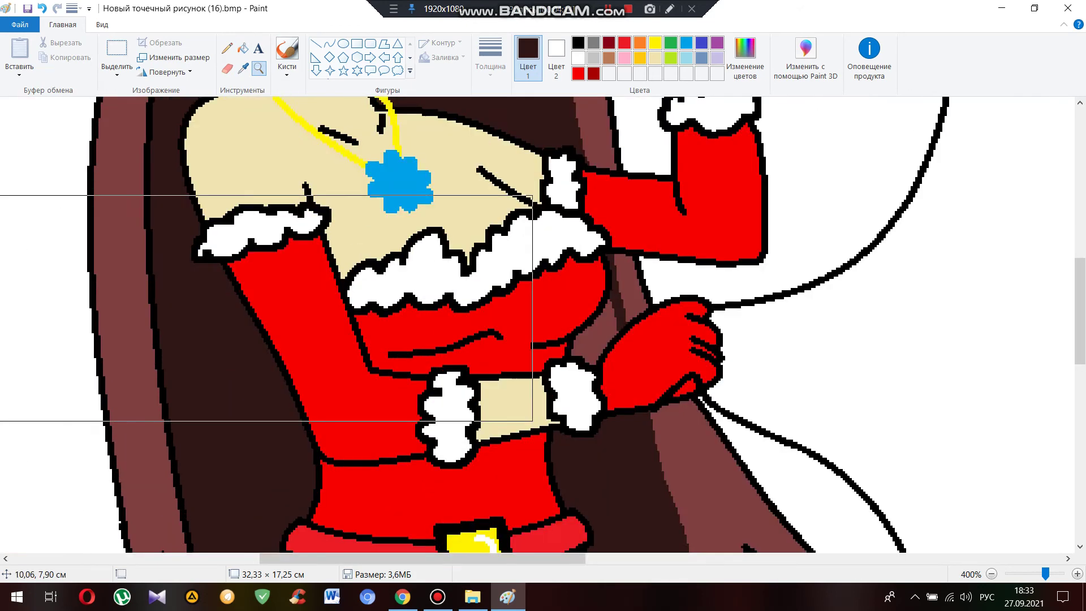
- Draw a short dark brown line at the dip of the fur neckline with the Curve tool
click(512, 274)
click(329, 43)
click(489, 56)
drag(448, 257, 472, 316)
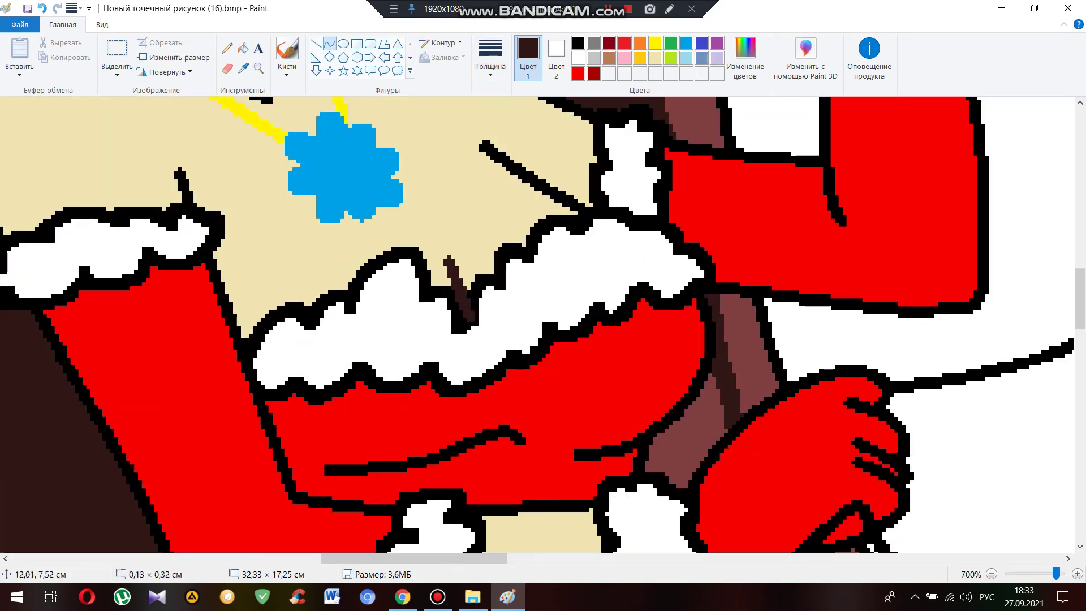
scroll(447, 257, down, 1)
click(259, 68)
right_click(393, 319)
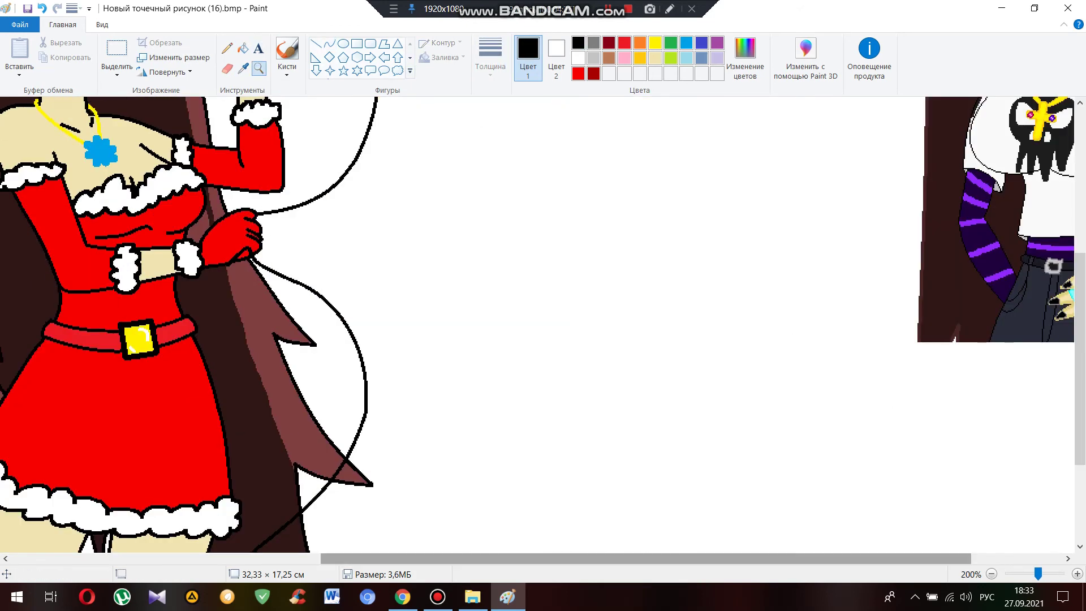